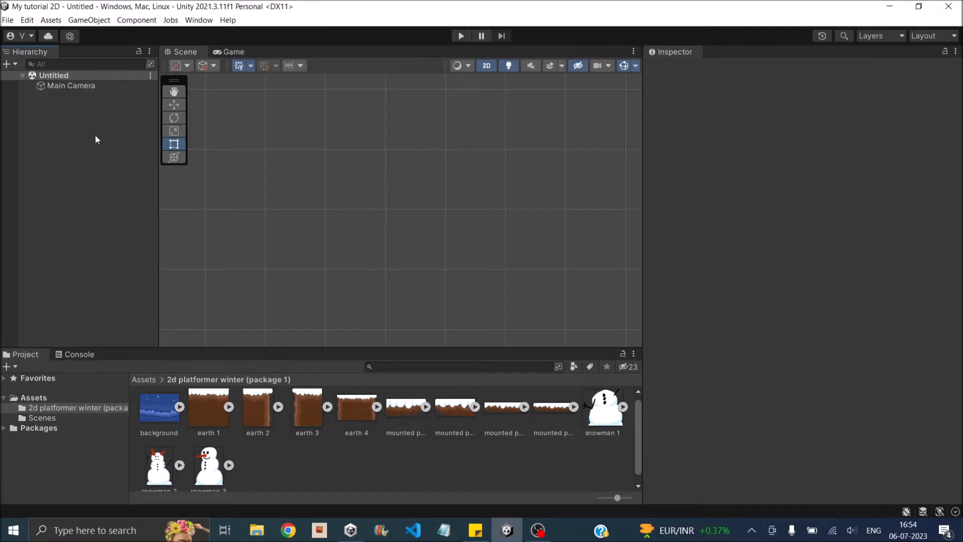
- Add the snowman 3 sprite to the scene and examine its Sorting Layer and Order in Layer settings
drag(219, 466, 50, 127)
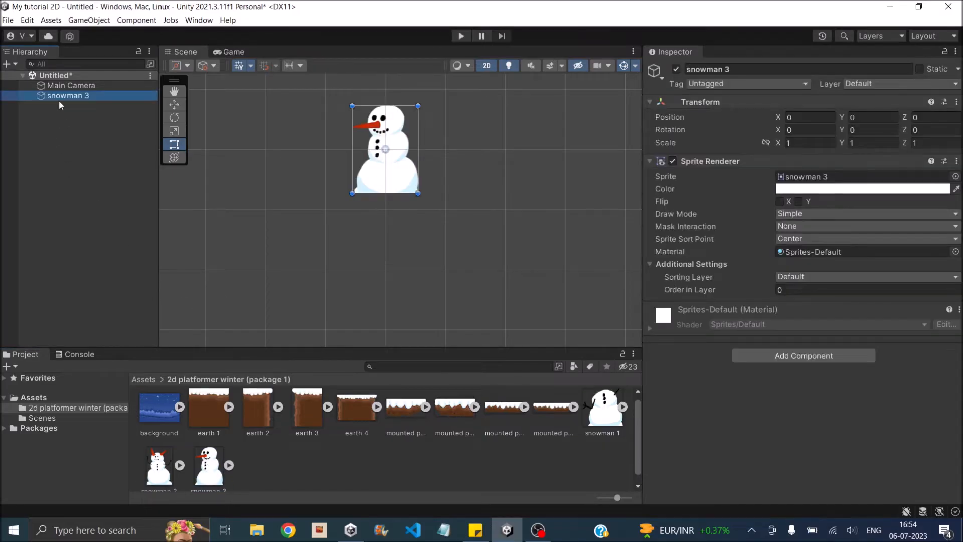
middle_drag(328, 175, 299, 232)
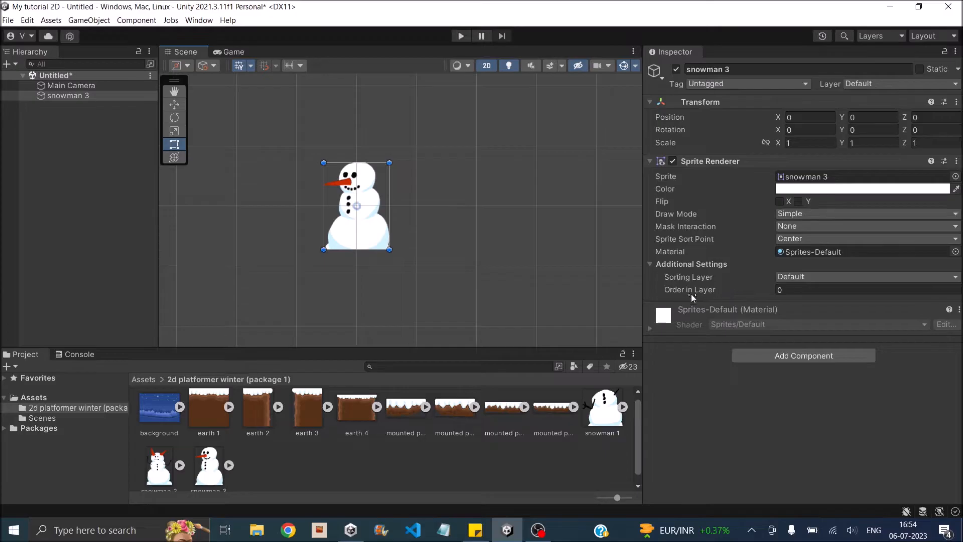
click(798, 289)
click(727, 276)
- Open the Tags and Layers project settings and try adding and removing an extra sorting layer, then select the Default layer
click(27, 20)
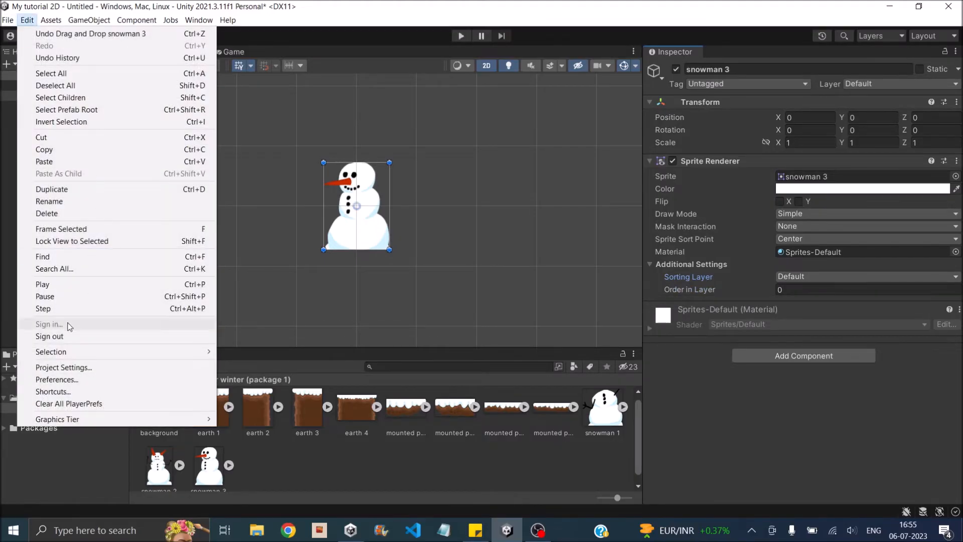
click(64, 367)
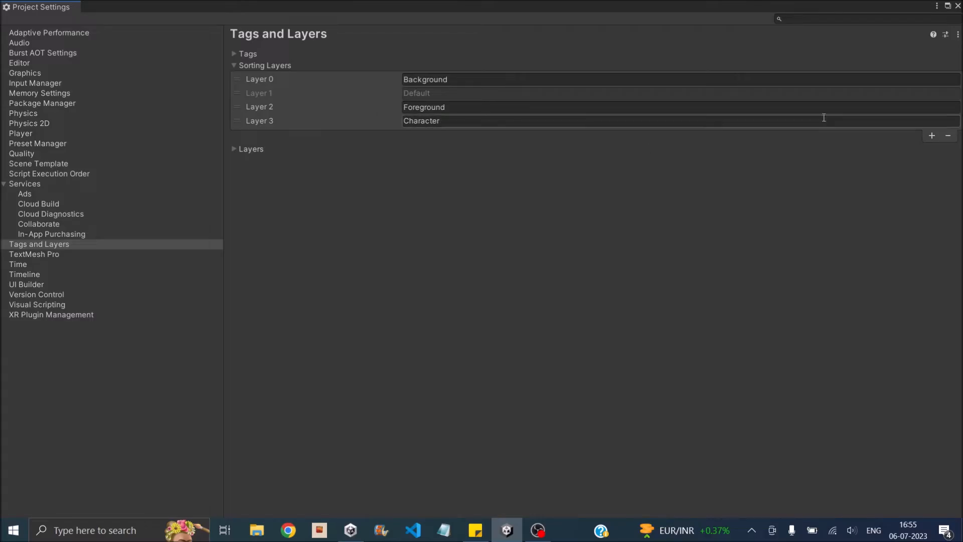
click(932, 136)
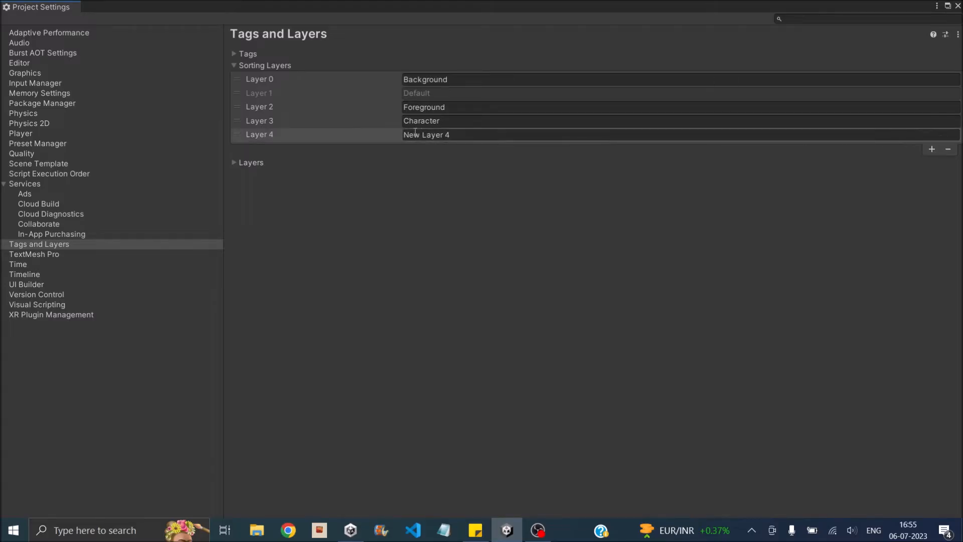
click(345, 136)
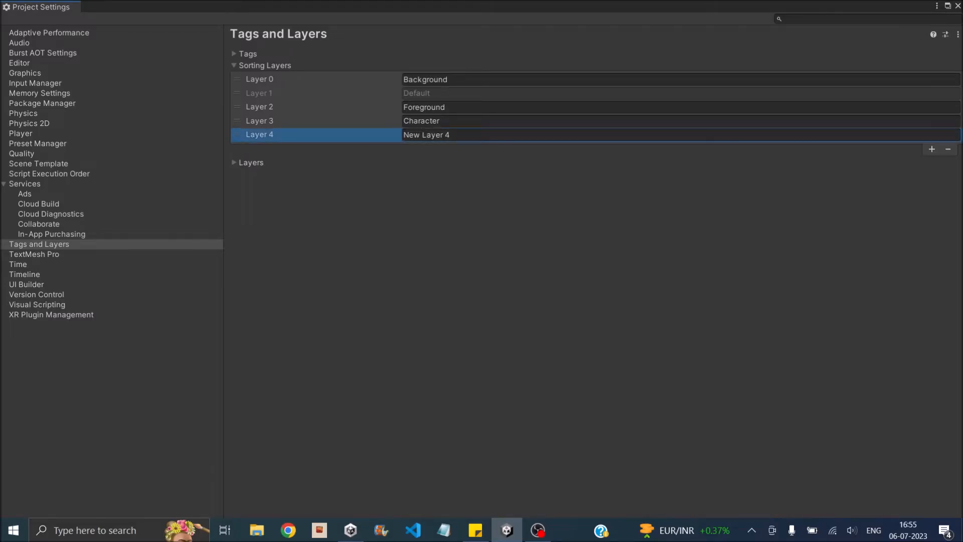
click(949, 151)
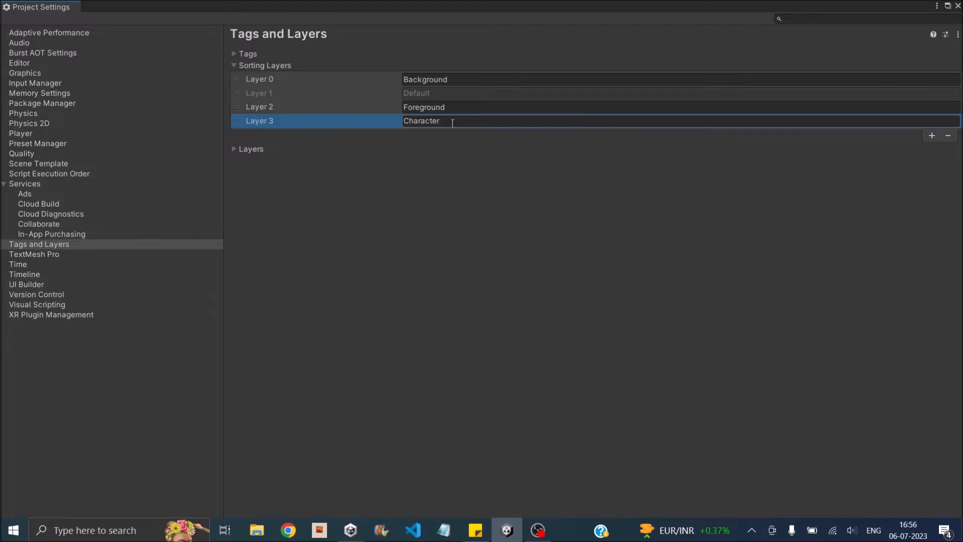
click(309, 92)
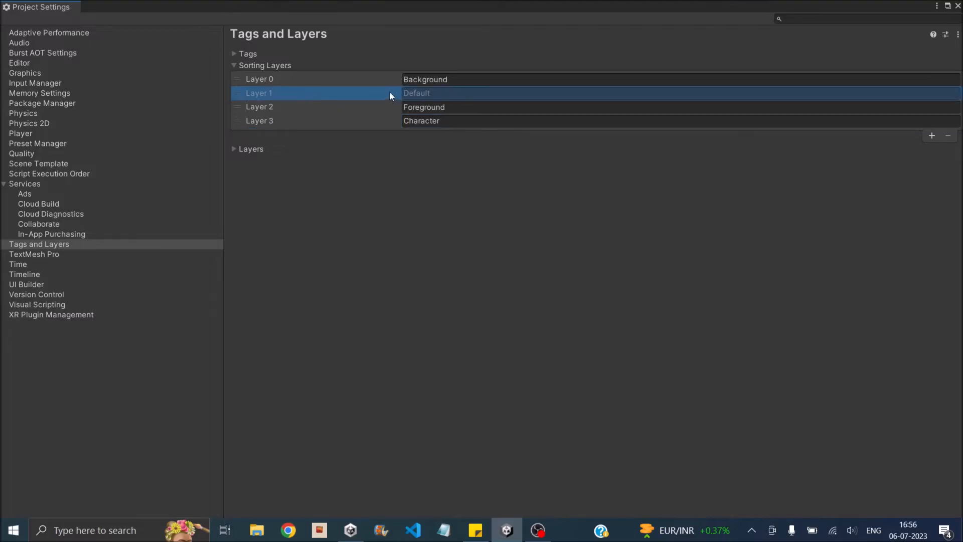
mouse_move(332, 92)
mouse_down()
mouse_move(330, 107)
mouse_move(335, 91)
mouse_up()
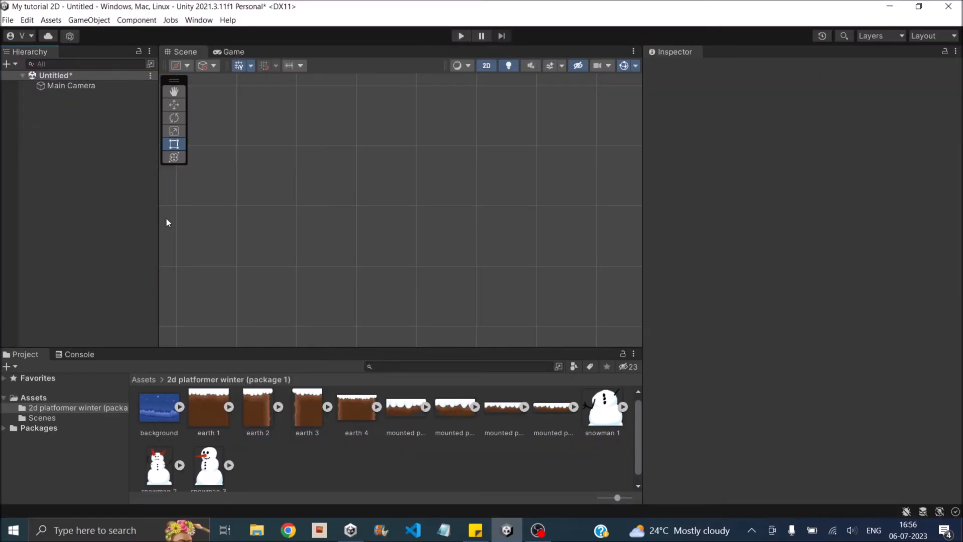
- Add the background and earth 1 sprites to the scene and move earth 1 to about X -6.36, Y -2.8
drag(172, 417, 65, 115)
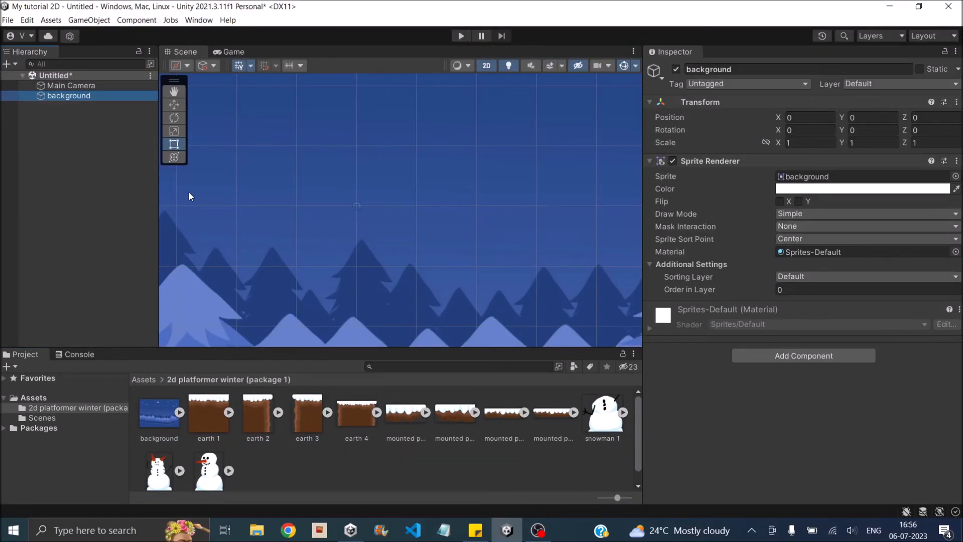
drag(207, 408, 85, 118)
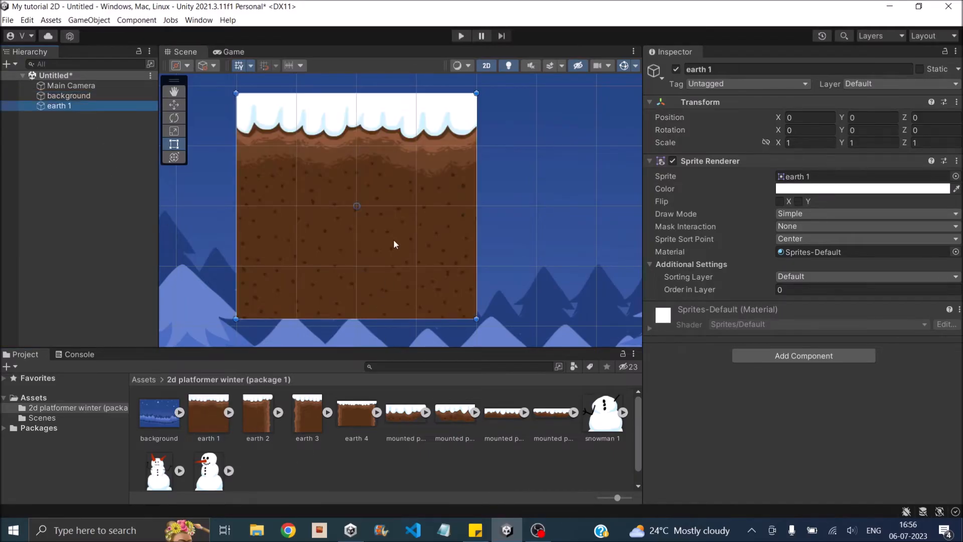
scroll(393, 246, down, 8)
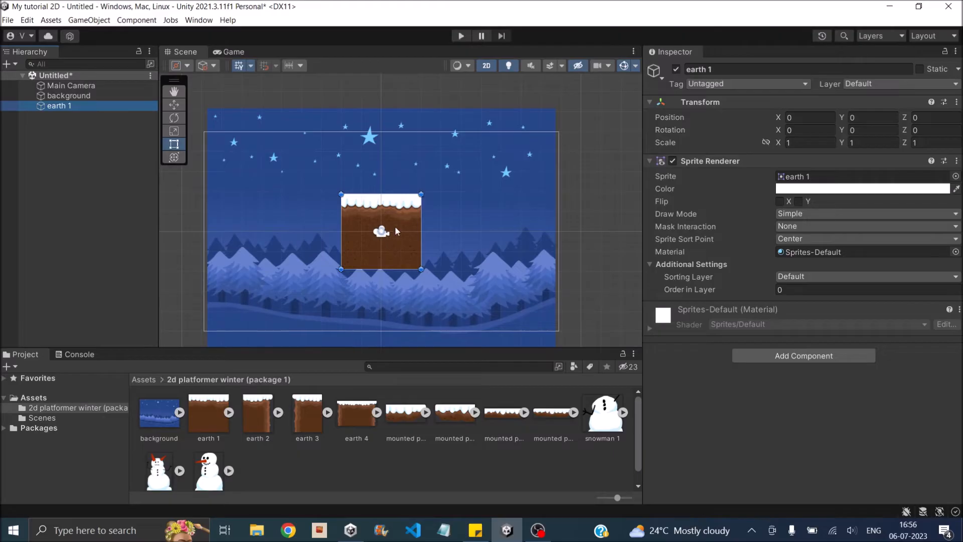
click(174, 104)
drag(431, 231, 317, 231)
drag(269, 182, 269, 238)
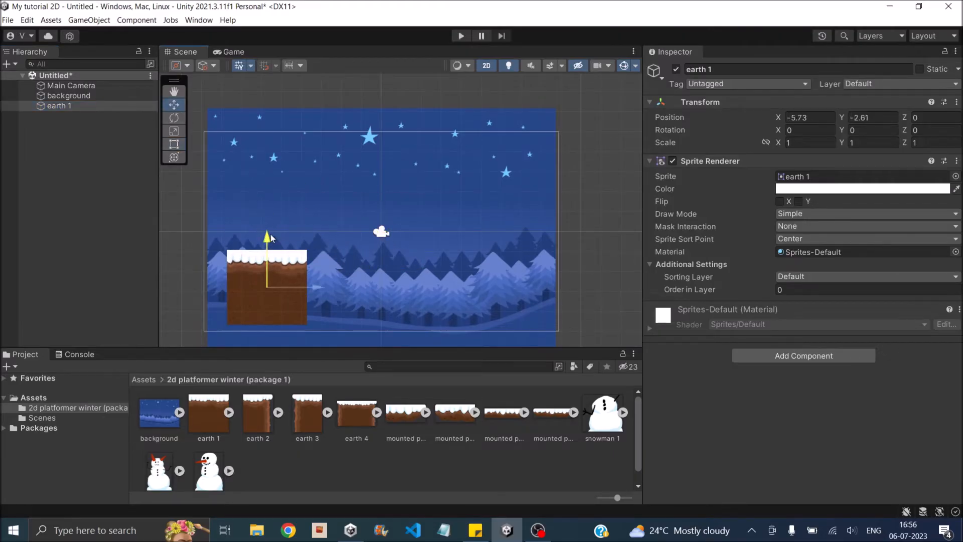
drag(319, 288, 306, 287)
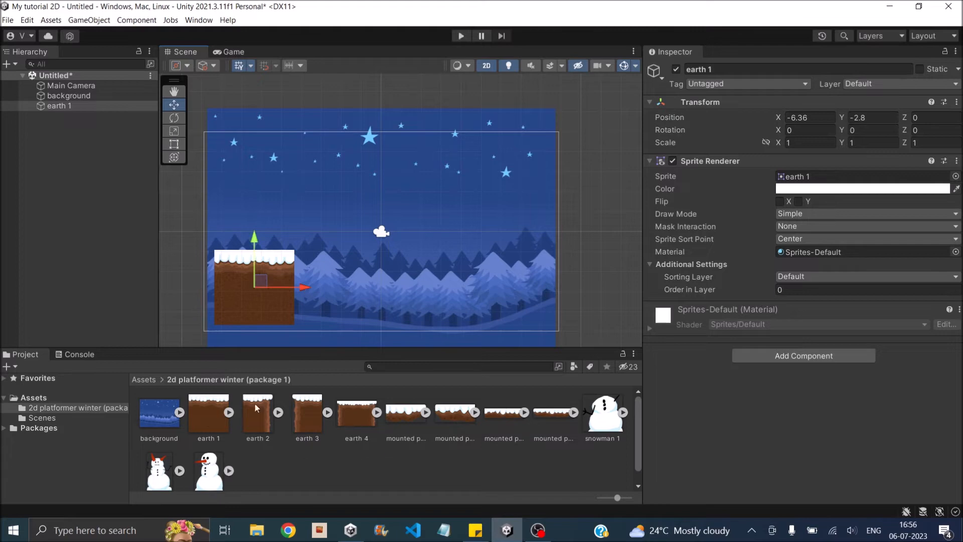
- Add earth 2 and earth 4, lowering earth 2 to ground level in the middle and moving earth 4 to about X 6.27, Y -2.87
drag(258, 419, 67, 150)
drag(390, 191, 388, 246)
click(357, 416)
drag(350, 415, 84, 175)
drag(411, 232, 558, 235)
drag(510, 183, 515, 245)
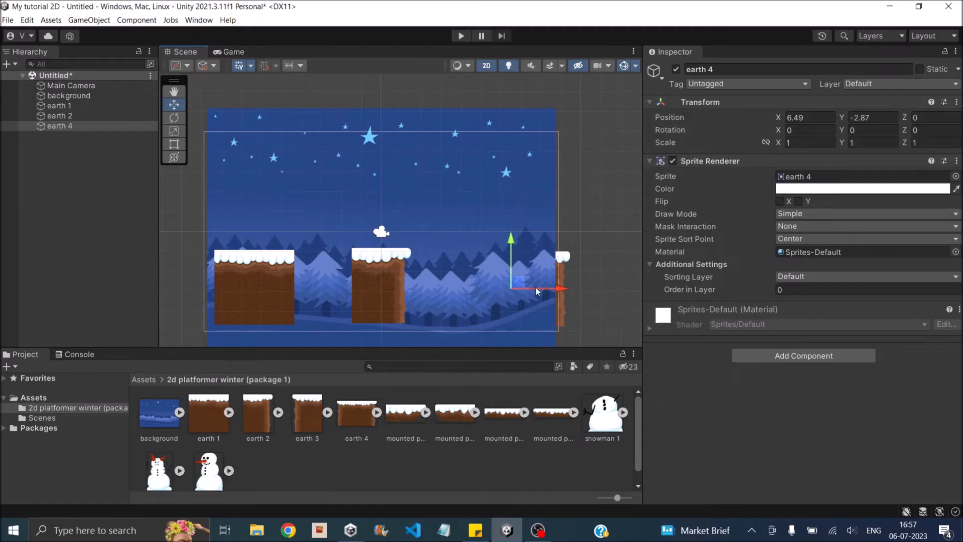
mouse_move(565, 291)
mouse_down()
mouse_move(577, 291)
mouse_move(544, 288)
mouse_move(551, 289)
mouse_up()
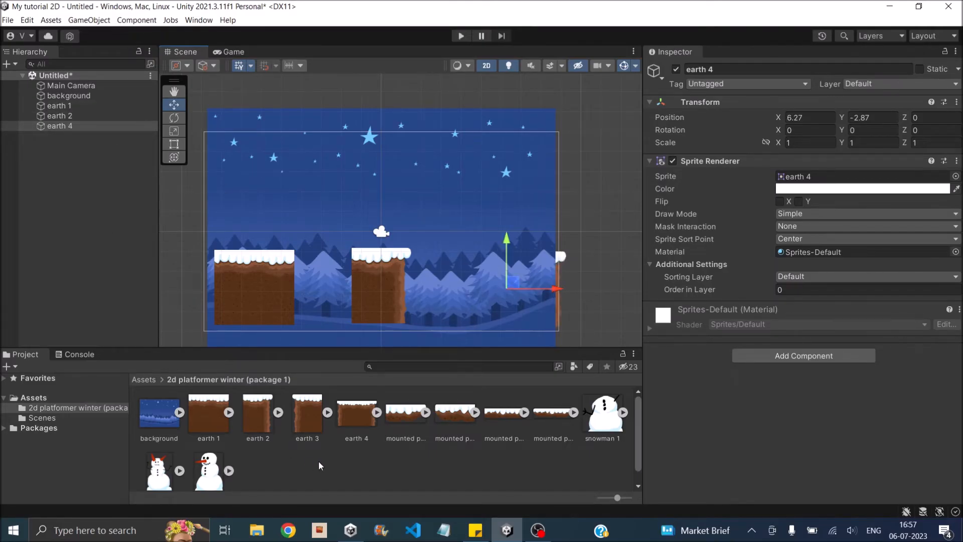
- Place the snowman 1 sprite on top of the earth 1 block and set the background sprite's sorting layer to Background
drag(606, 418, 254, 239)
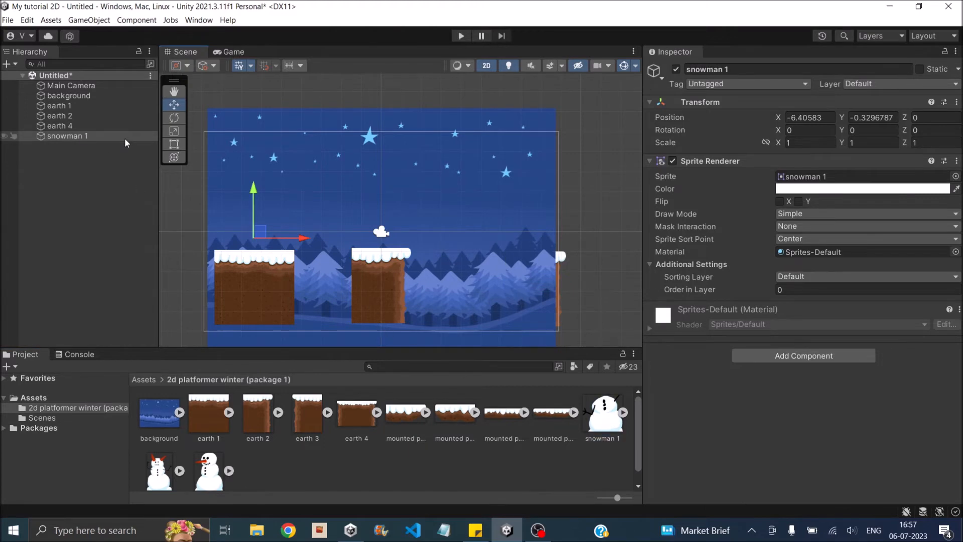
click(81, 96)
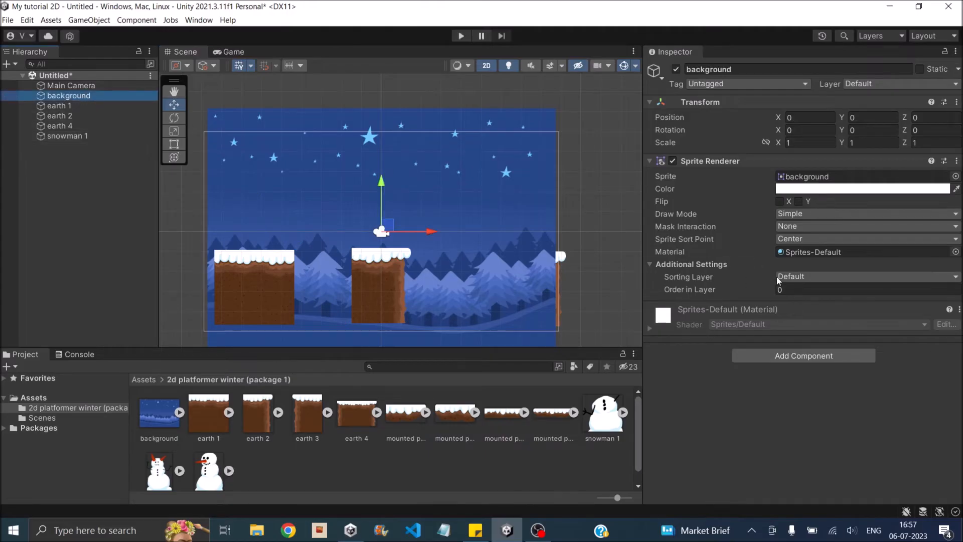
click(799, 277)
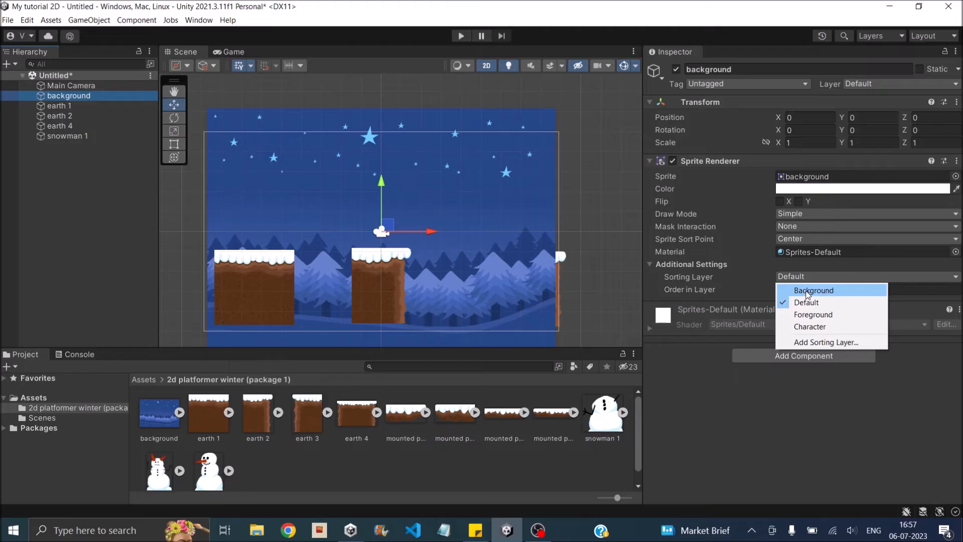
click(813, 290)
- Set the sorting layer of earth 1, earth 2 and earth 4 together to Foreground
click(77, 109)
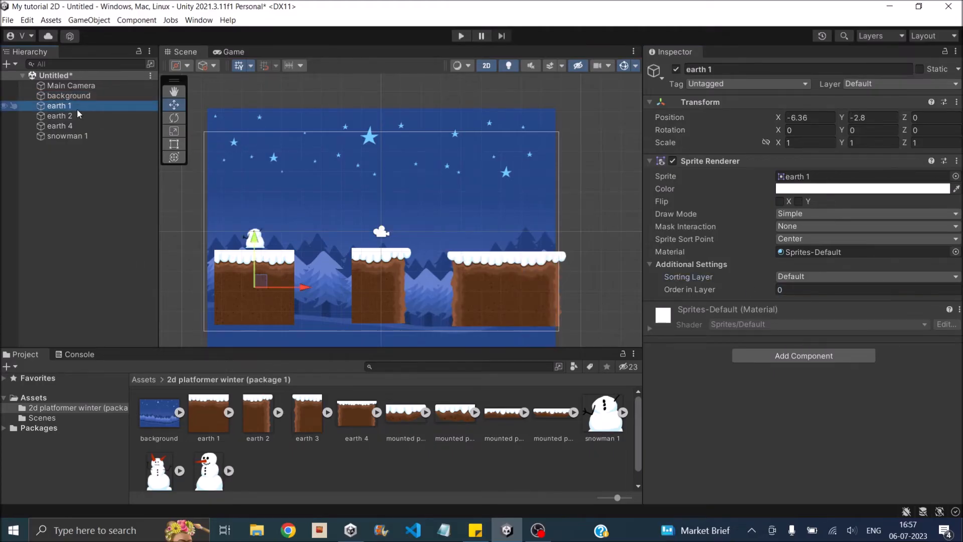
ctrl+click(76, 116)
ctrl+click(75, 127)
click(828, 281)
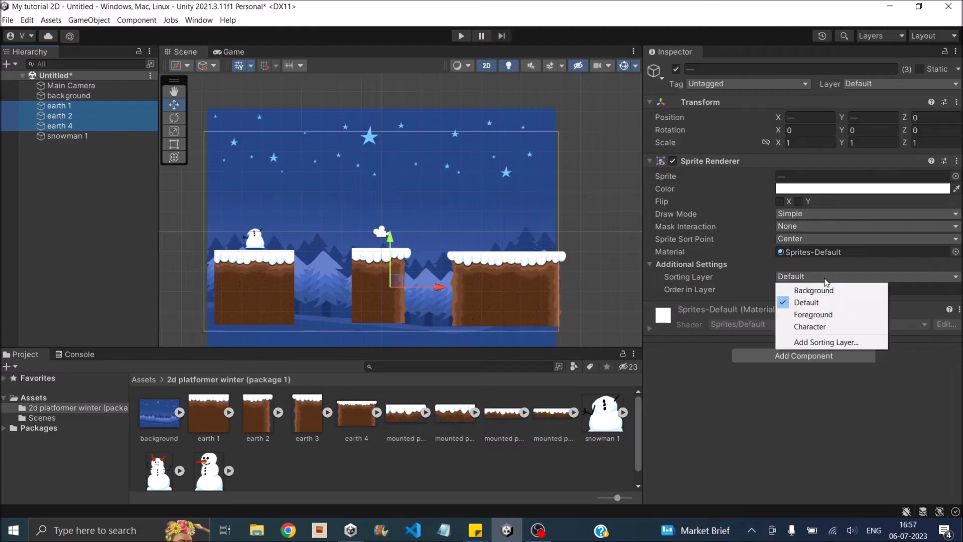
click(830, 315)
- Set the sorting layer of the snowman 1 sprite to Character
click(78, 136)
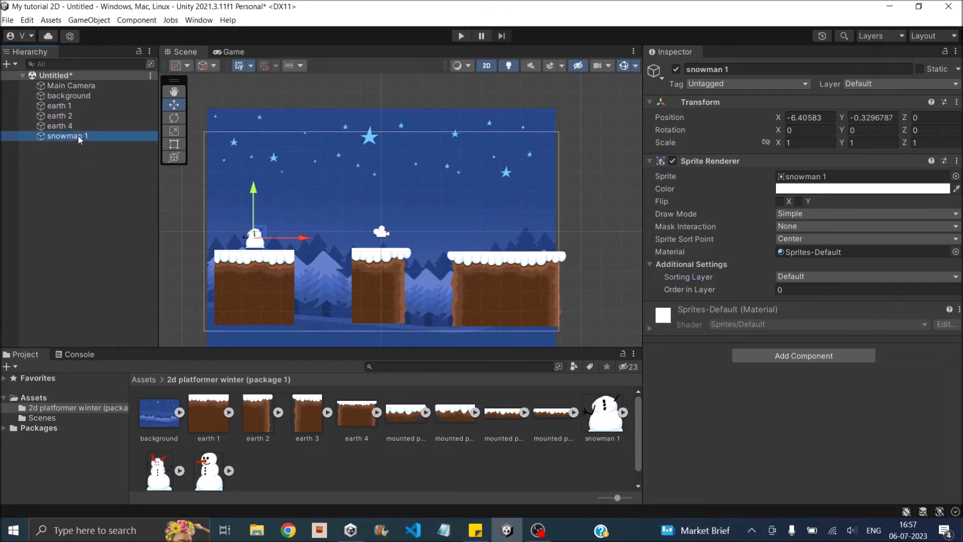
click(805, 279)
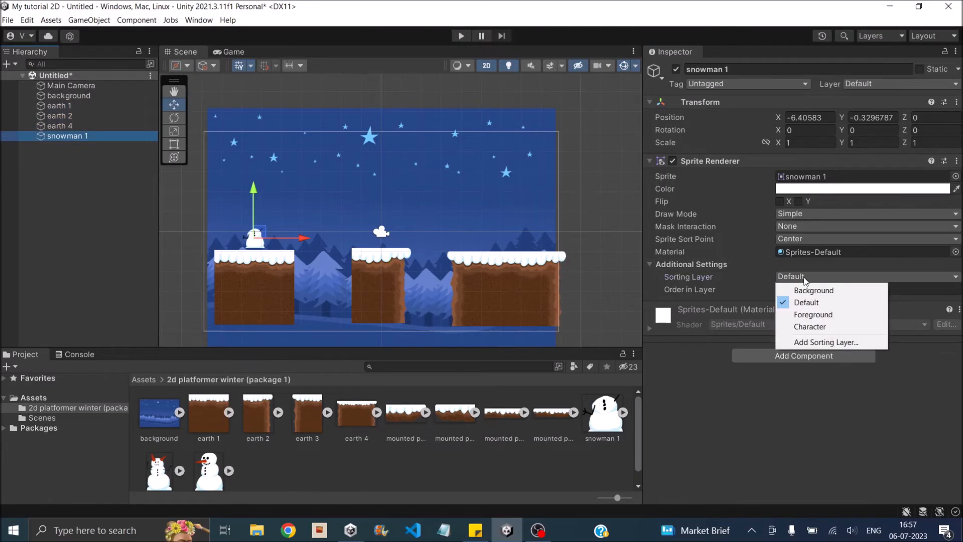
click(817, 326)
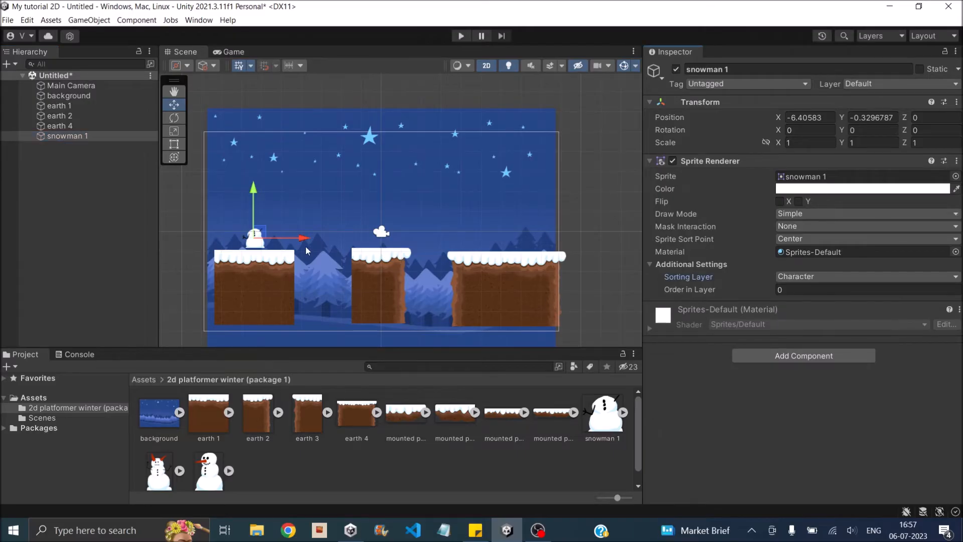
- Lower snowman 1 over the earth 1 block and raise it back on top to about X -5.59, Y -0.29
drag(304, 238, 320, 238)
drag(277, 198, 291, 276)
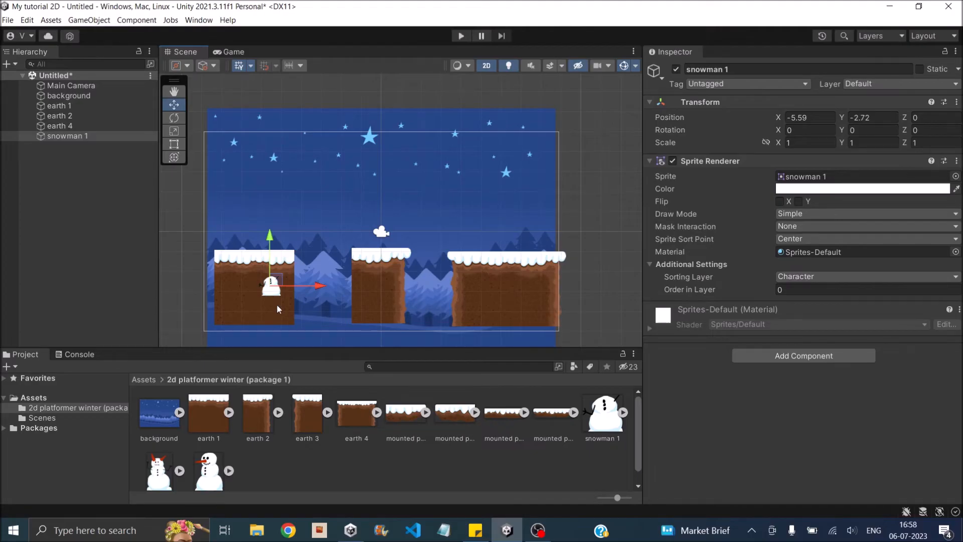
drag(287, 294, 287, 209)
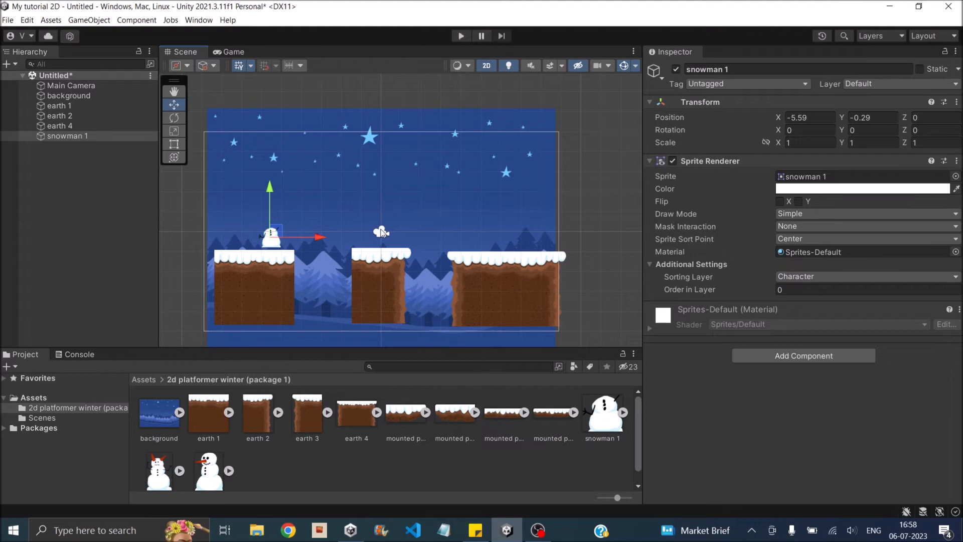
- Move snowman 1 onto the middle earth block and place snowman 3 on the earth 1 block at about X -6.41, Y -0.33
drag(319, 237, 413, 237)
drag(217, 475, 256, 240)
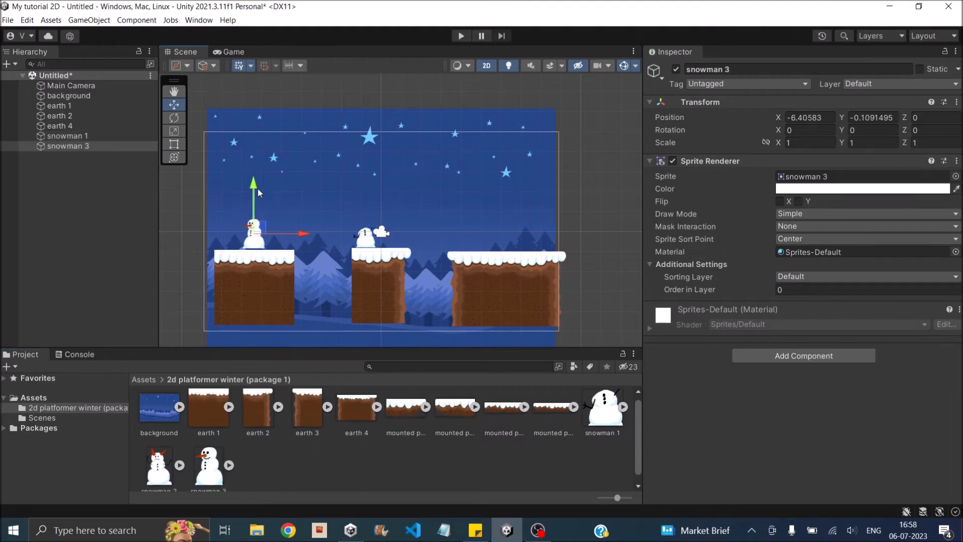
- Move snowman 1 back onto the earth 1 block at about X -5.88, Y -0.48, partly overlapping snowman 3
click(371, 239)
drag(413, 244, 314, 248)
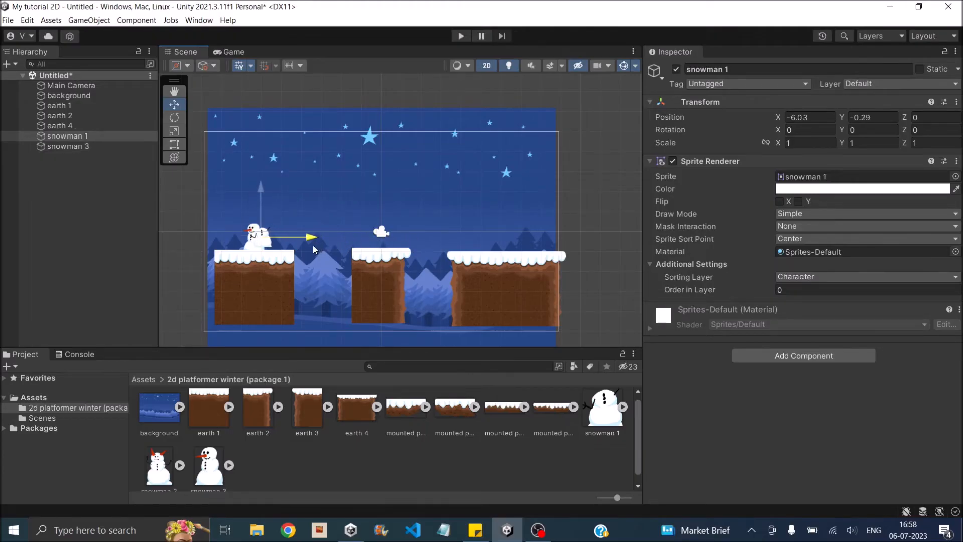
drag(263, 185, 263, 190)
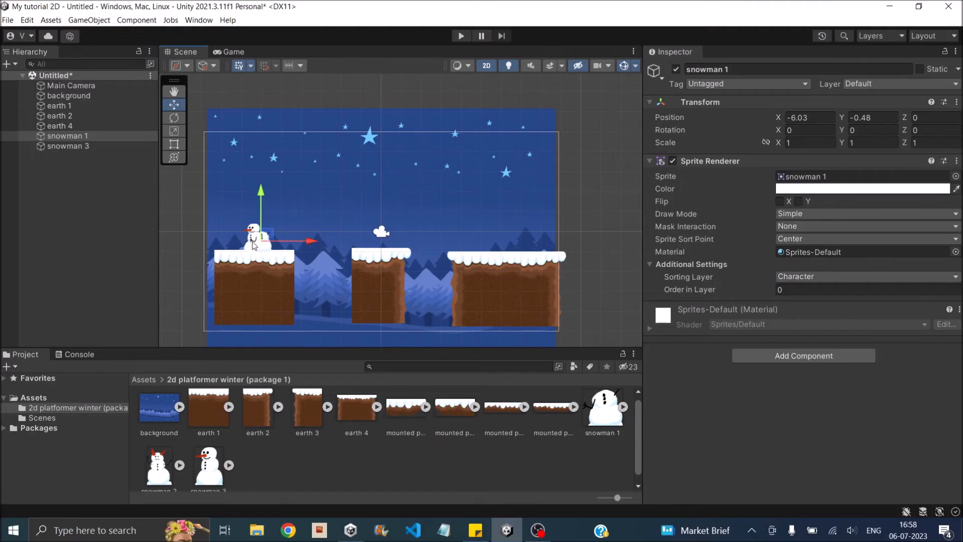
scroll(255, 245, up, 4)
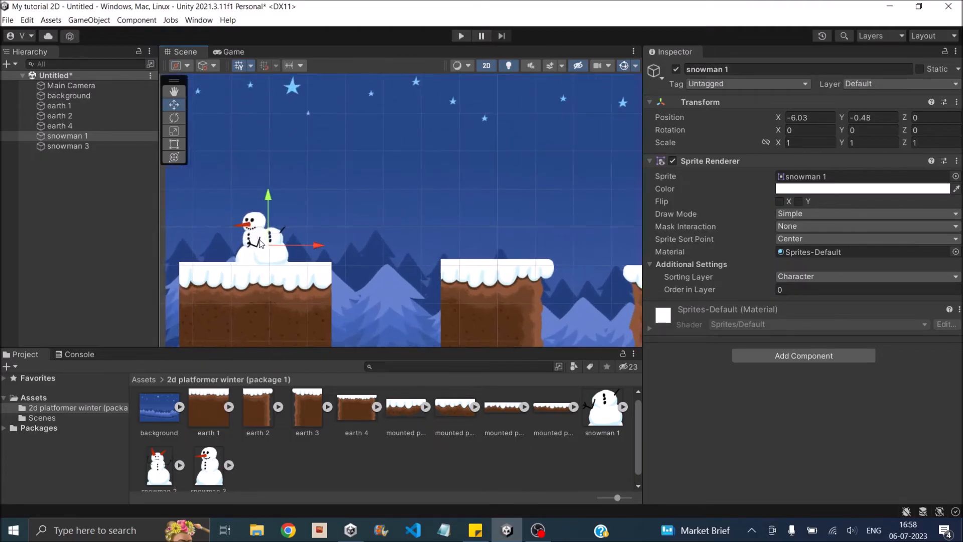
scroll(260, 243, up, 6)
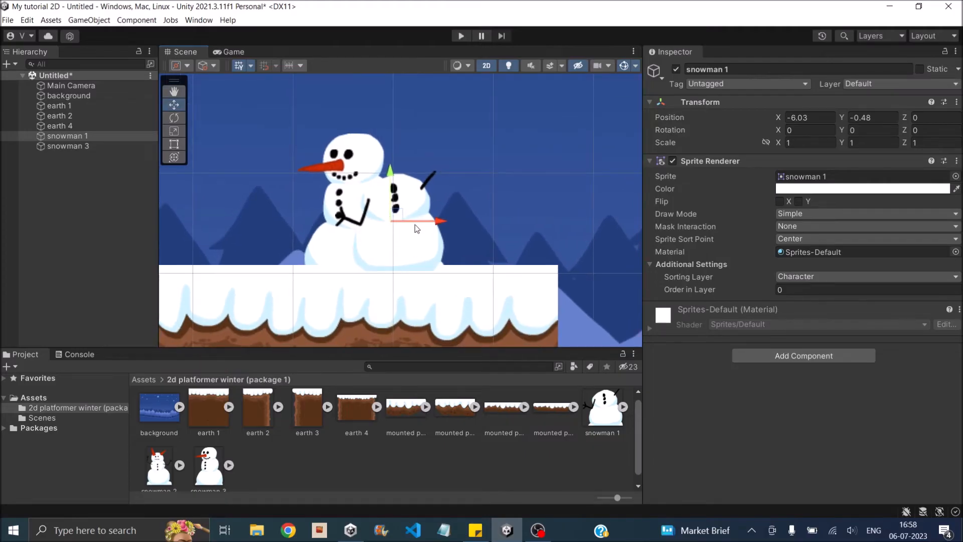
mouse_move(440, 228)
mouse_down()
mouse_move(465, 228)
mouse_move(455, 229)
mouse_up()
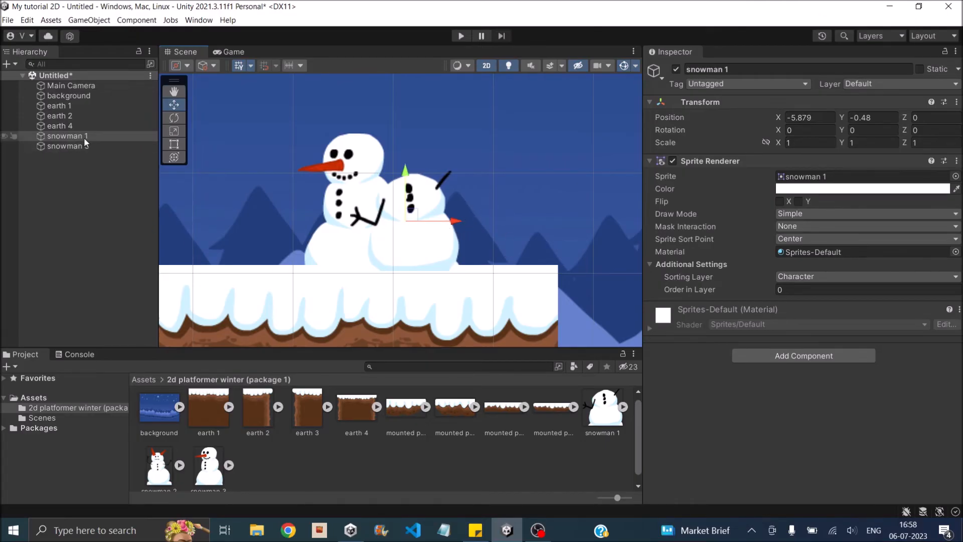
- Set the Order in Layer of the snowman 1 sprite to -1
click(794, 289)
text(-1)
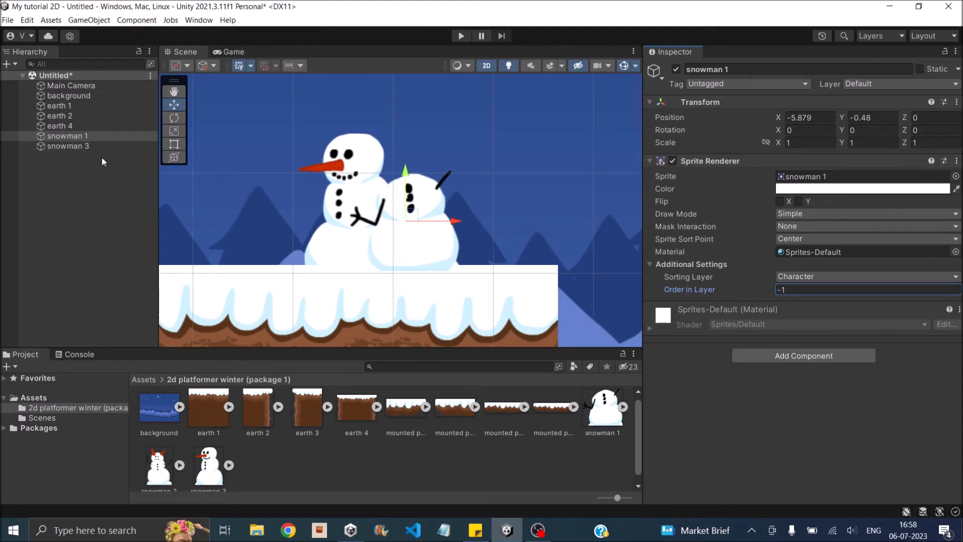
- Set the Sorting Layer of the snowman 3 sprite to Character
click(47, 145)
click(797, 288)
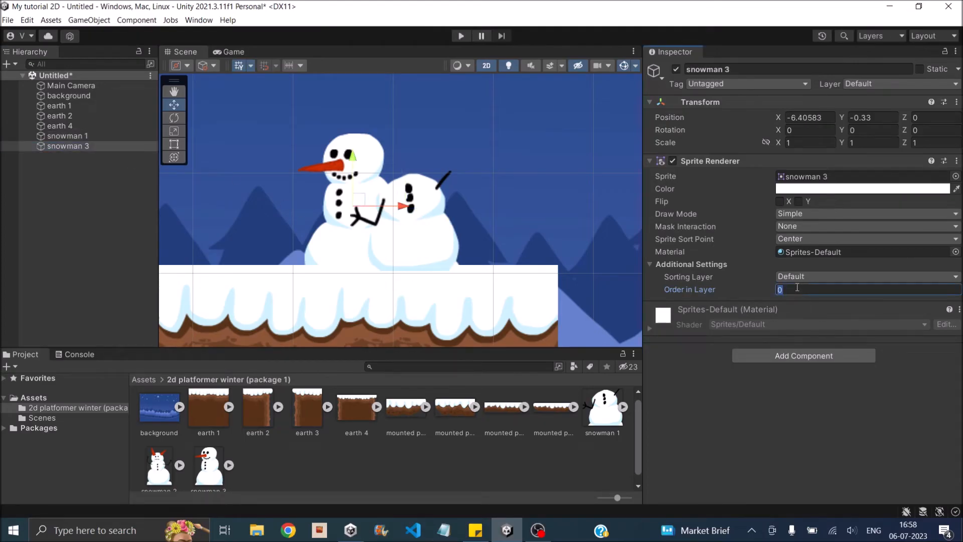
click(838, 276)
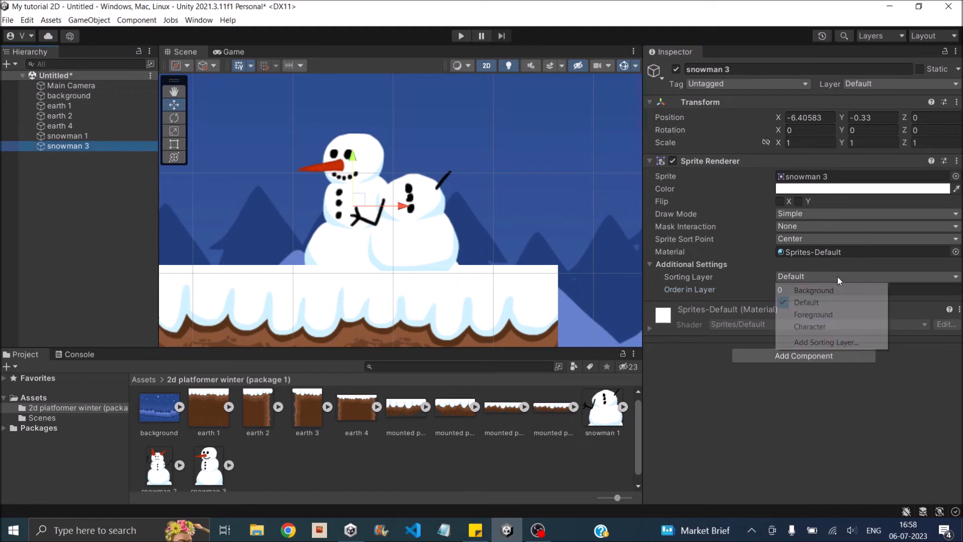
click(833, 326)
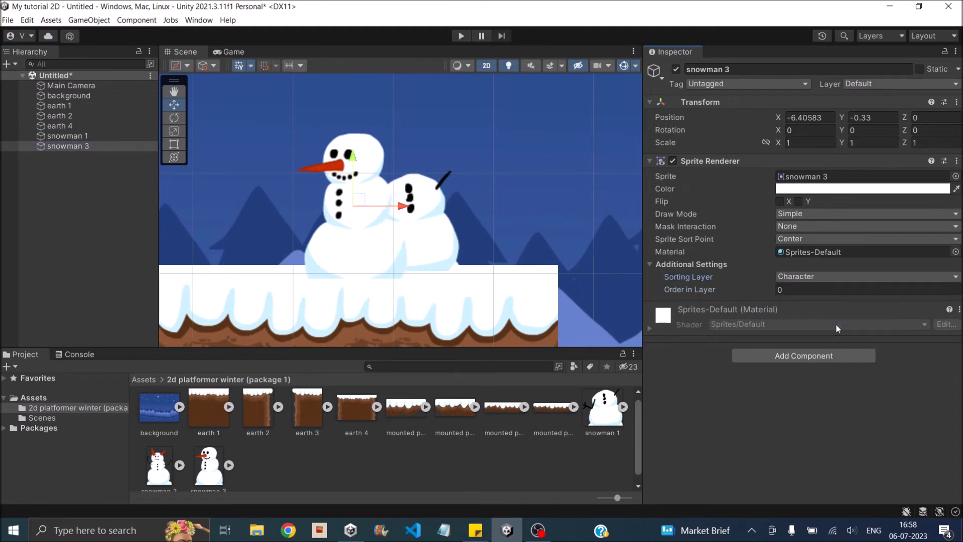
- Compare the Sorting Layer and Order in Layer settings of snowman 1 and snowman 3
click(106, 134)
ctrl+click(103, 145)
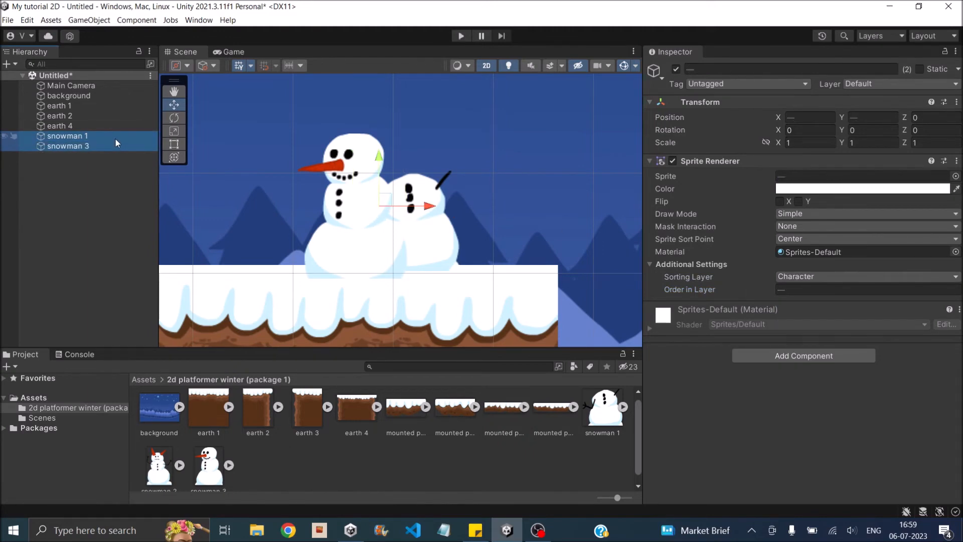
click(84, 178)
click(85, 137)
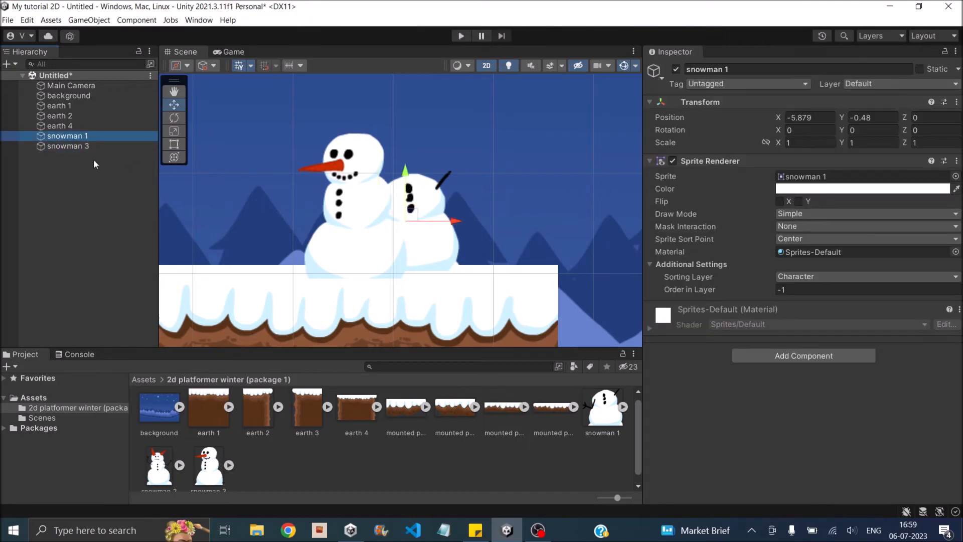
click(92, 148)
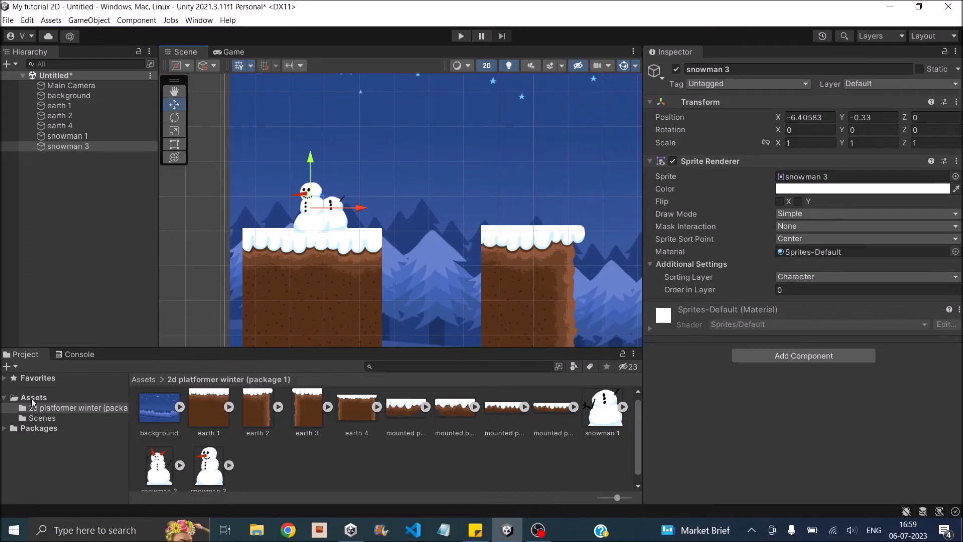
- Add the LayerTest script as a component on the background object
click(75, 95)
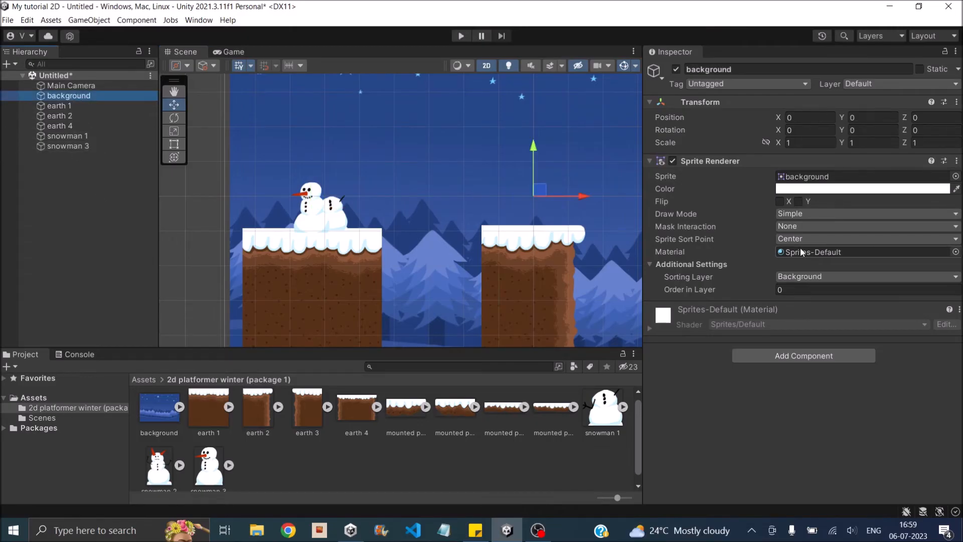
click(829, 358)
click(773, 356)
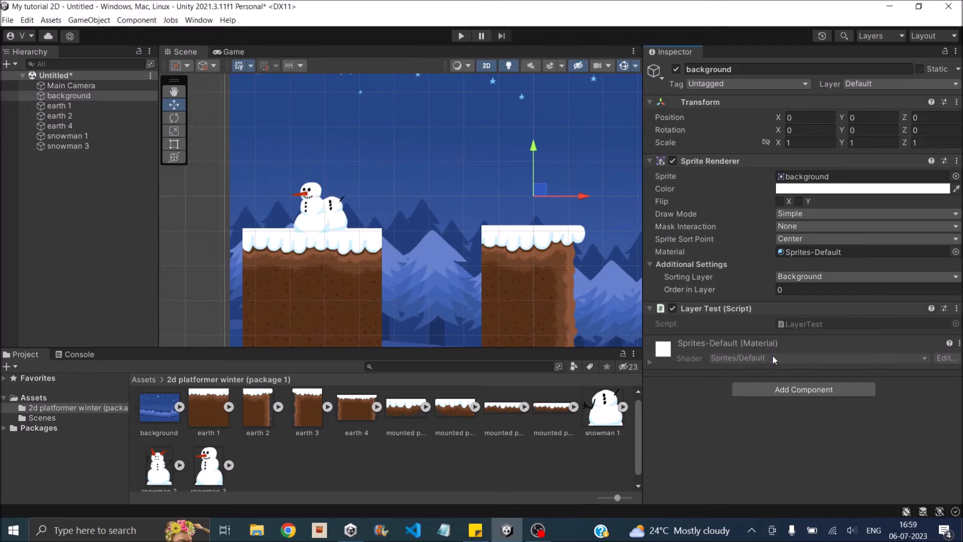
- Open the LayerTest script in Visual Studio Code and examine its SpriteRenderer reference and sorting layer assignment in Start
click(955, 311)
click(880, 440)
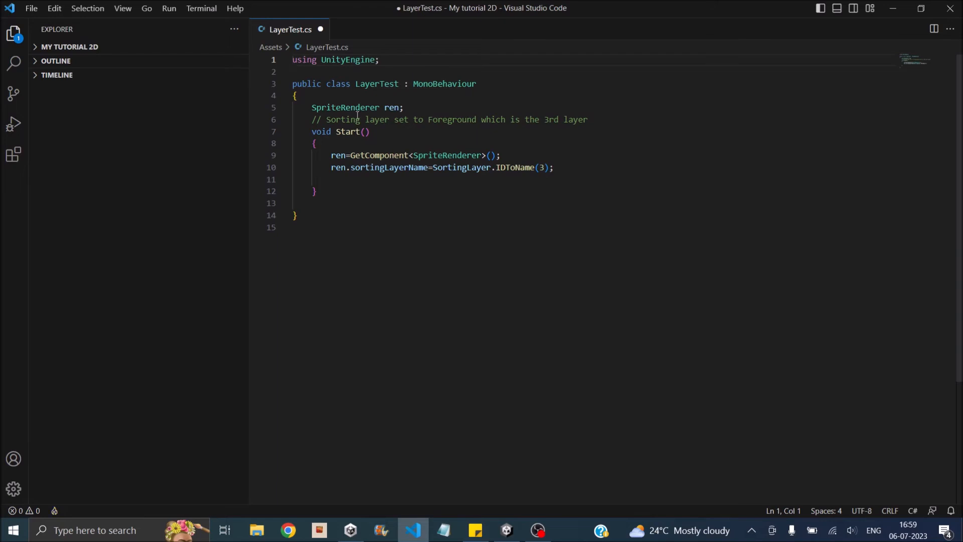
click(409, 108)
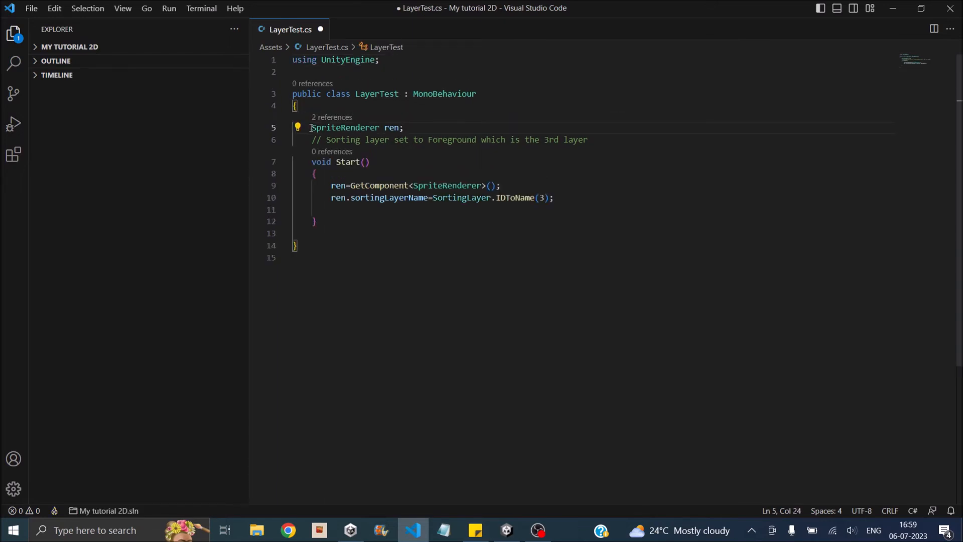
drag(386, 128, 401, 128)
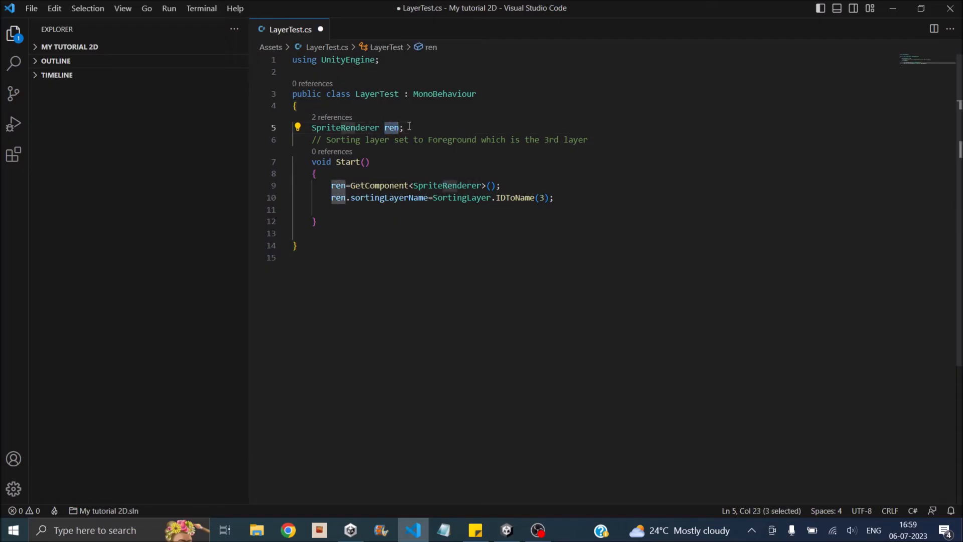
click(409, 127)
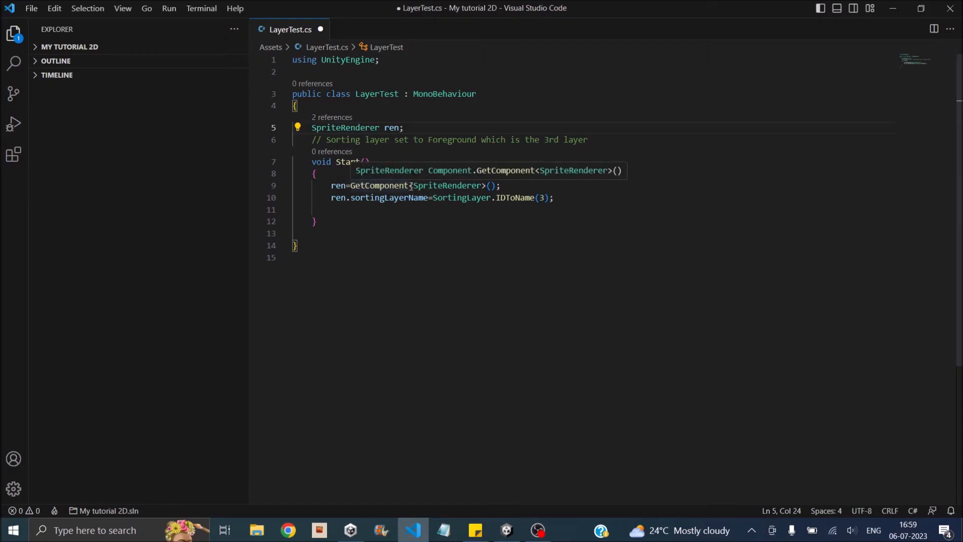
click(516, 189)
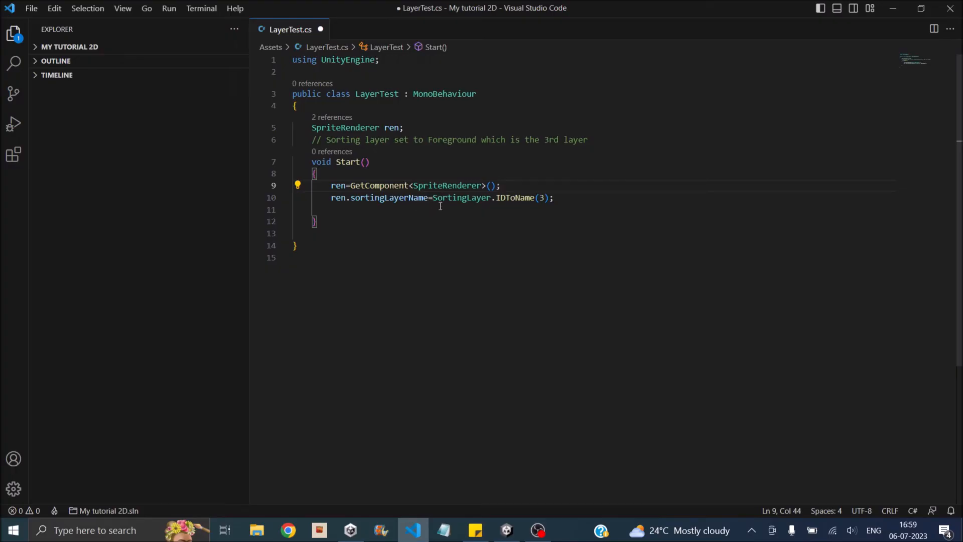
mouse_move(440, 200)
double_click(546, 199)
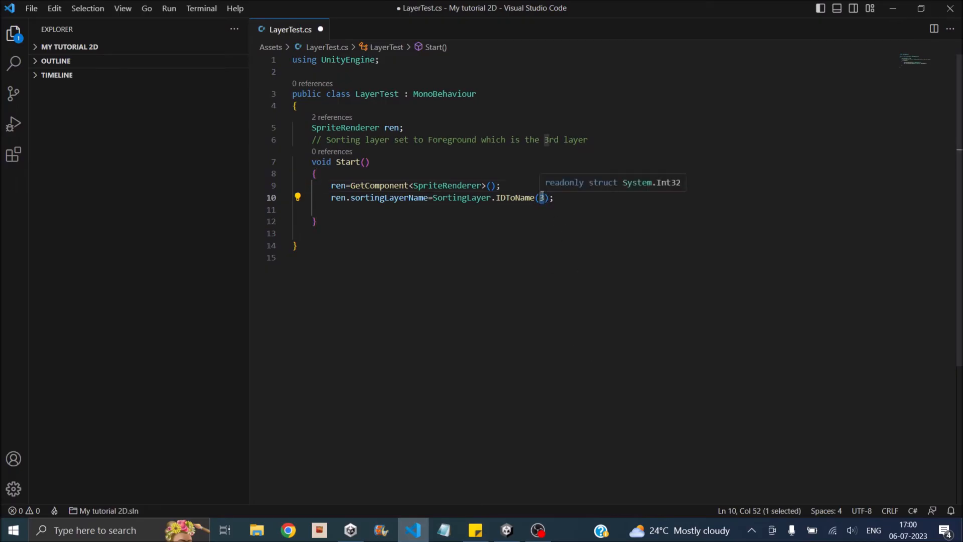
- Back in Unity, review the project's Sorting Layers list, and test-run the scene to check the background's Sorting Layer
click(507, 530)
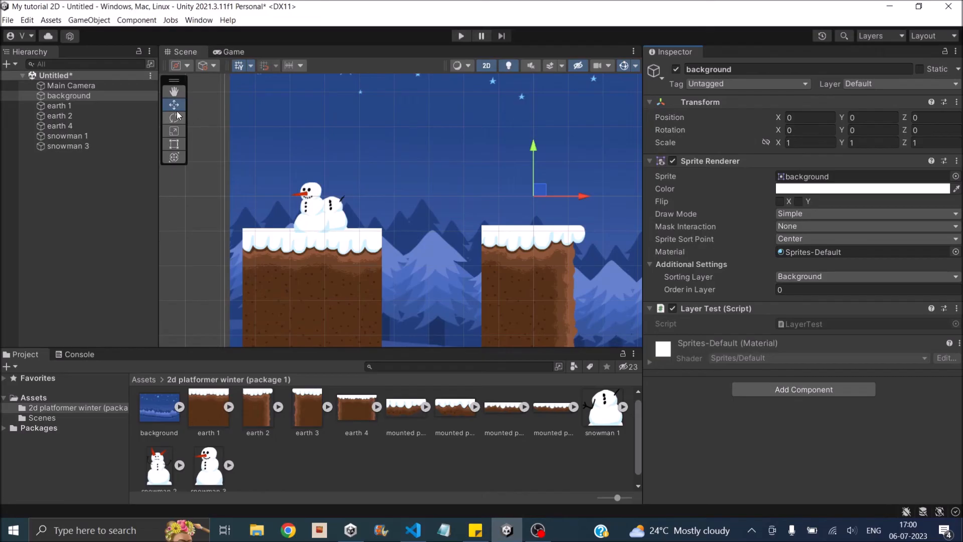
click(29, 20)
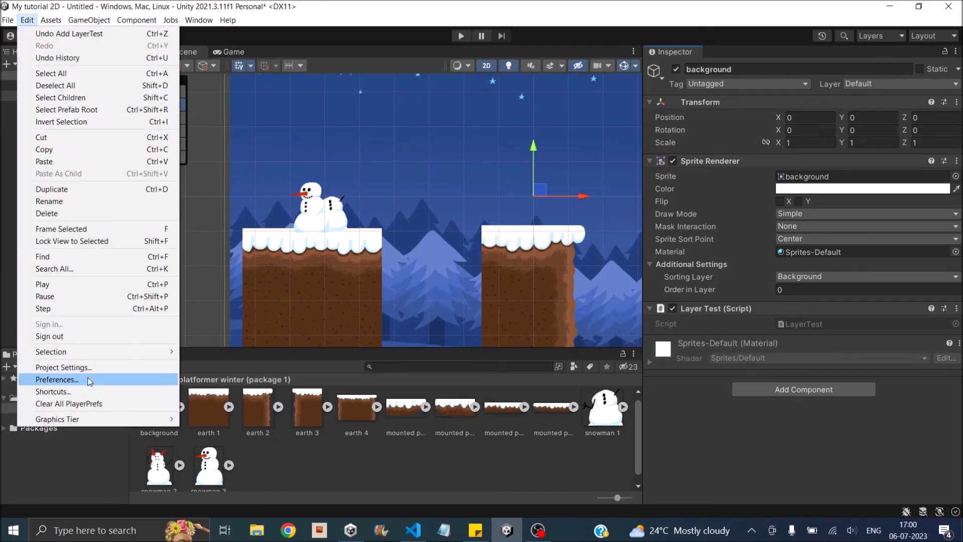
click(61, 368)
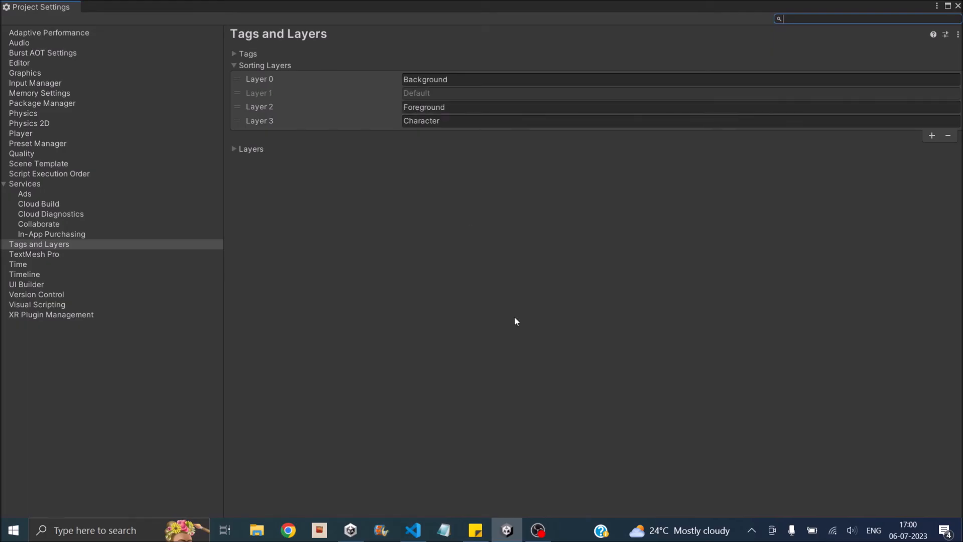
click(957, 6)
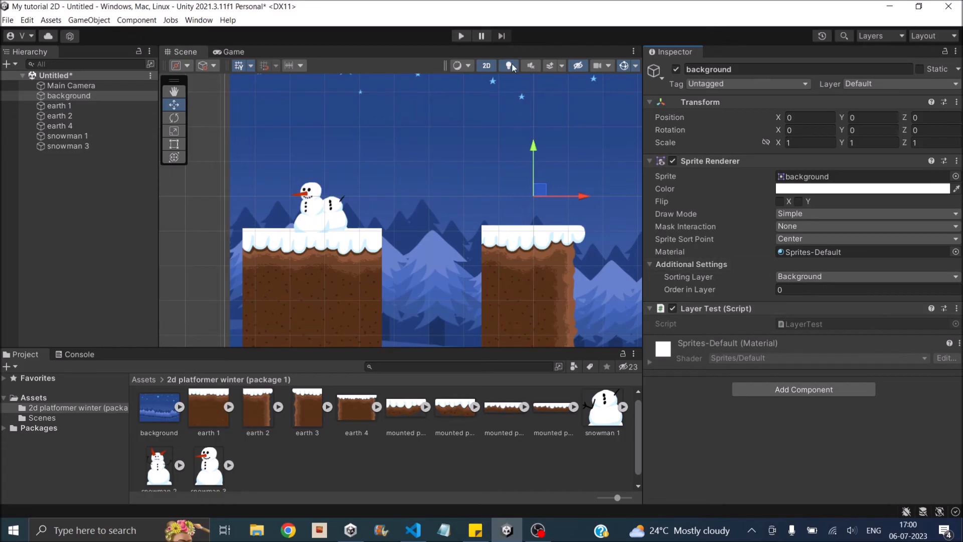
click(460, 37)
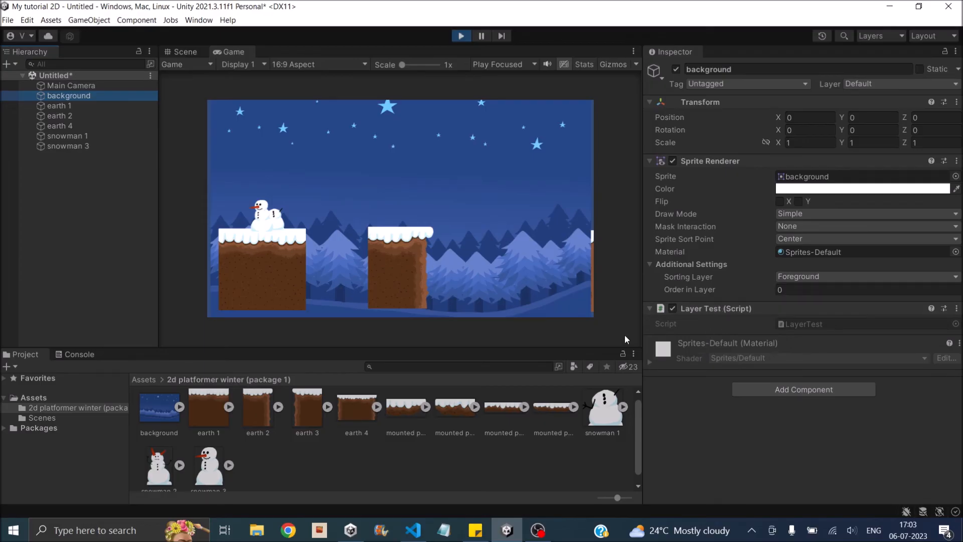
click(467, 35)
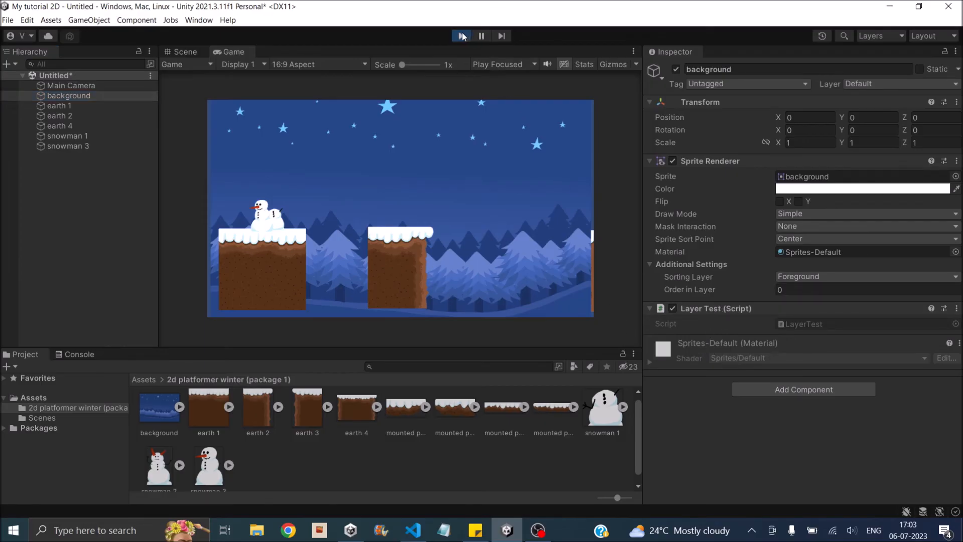
- In Visual Studio Code, replace SortingLayer.IDToName(3) with "Foreground" in the sortingLayerName assignment and save the script
key(alt+Tab)
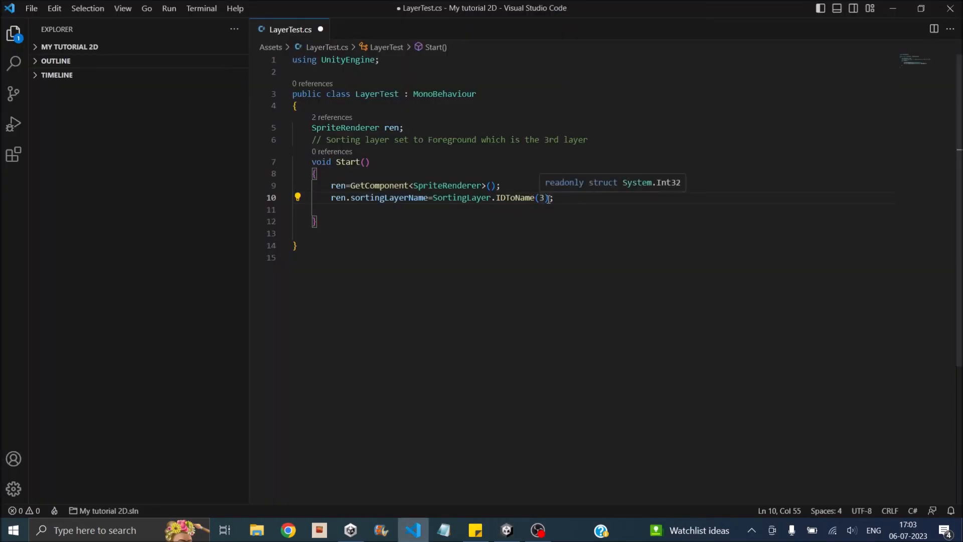
drag(548, 198, 433, 197)
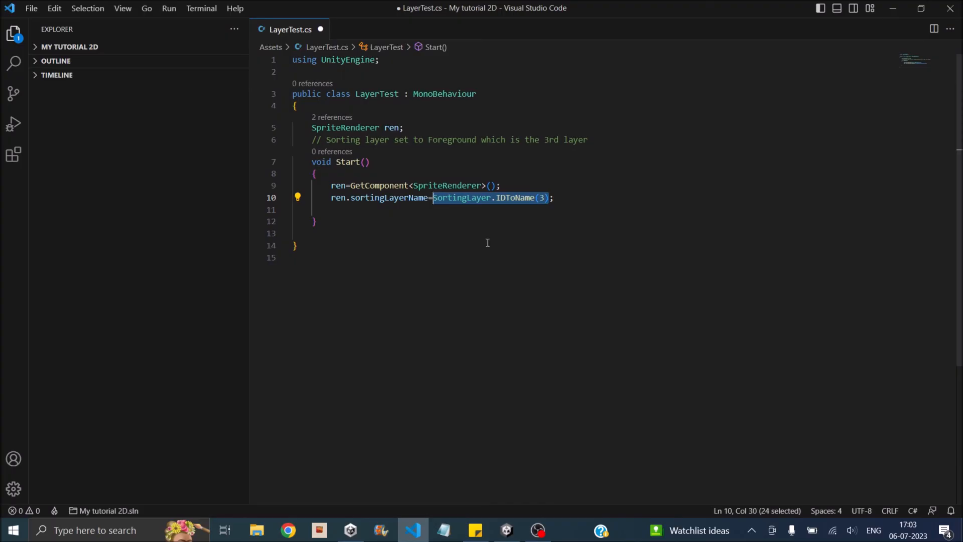
key(BackSpace)
text("Foreground)
click(505, 201)
key(ctrl+s)
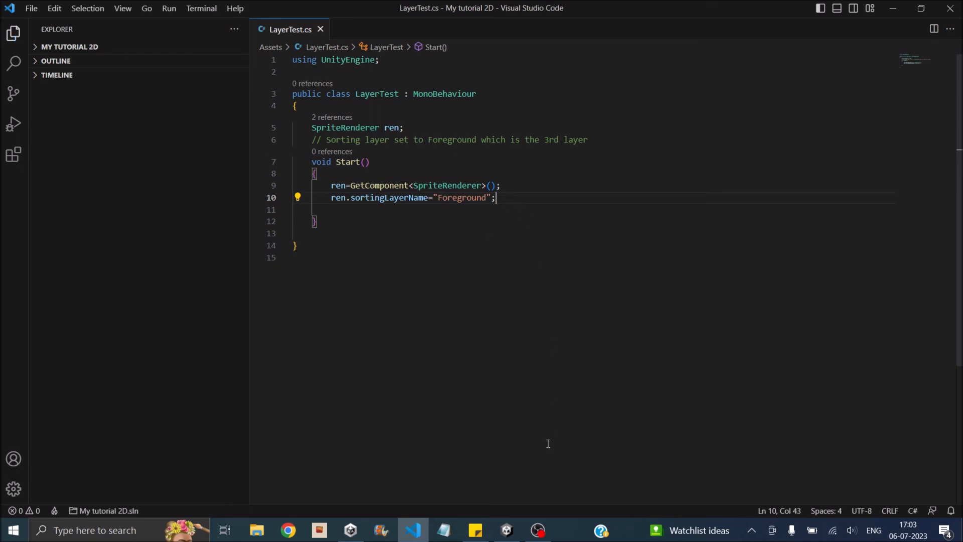
- Switch to Unity and test-run the scene to check the Sorting Layer that the script assigns to the background
click(506, 531)
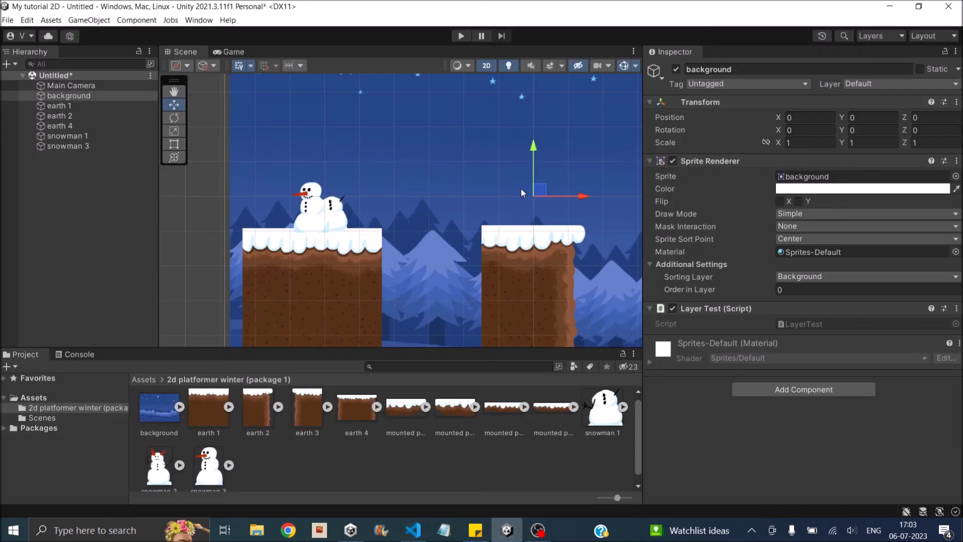
click(462, 35)
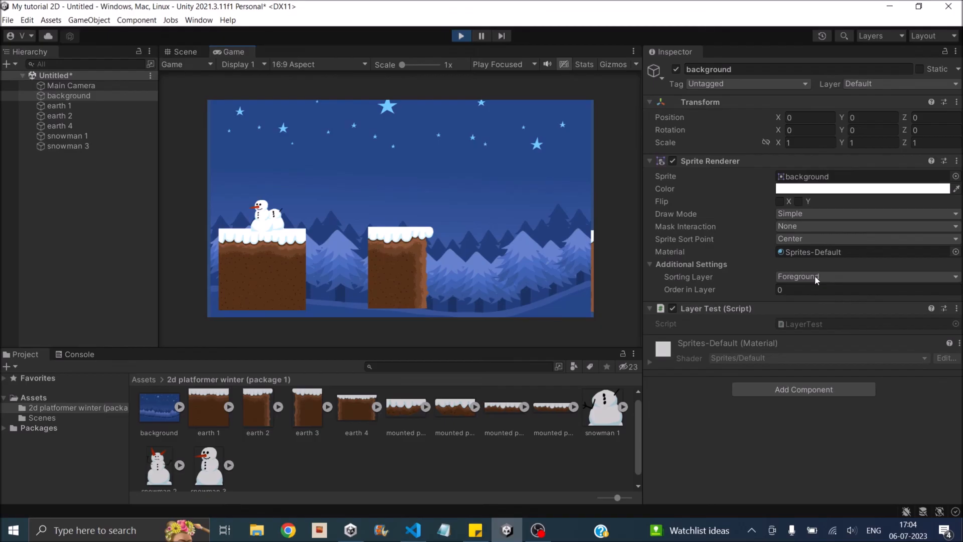
key(ctrl+p)
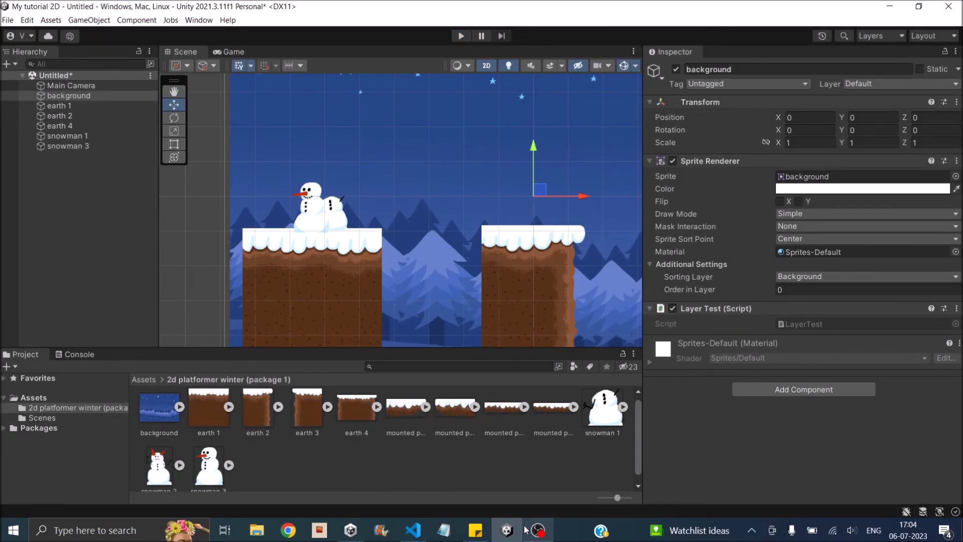
- In Visual Studio Code, add the line ren.sortingOrder=5; below the sortingLayerName assignment and save the script
click(413, 531)
key(Return)
text(ren.)
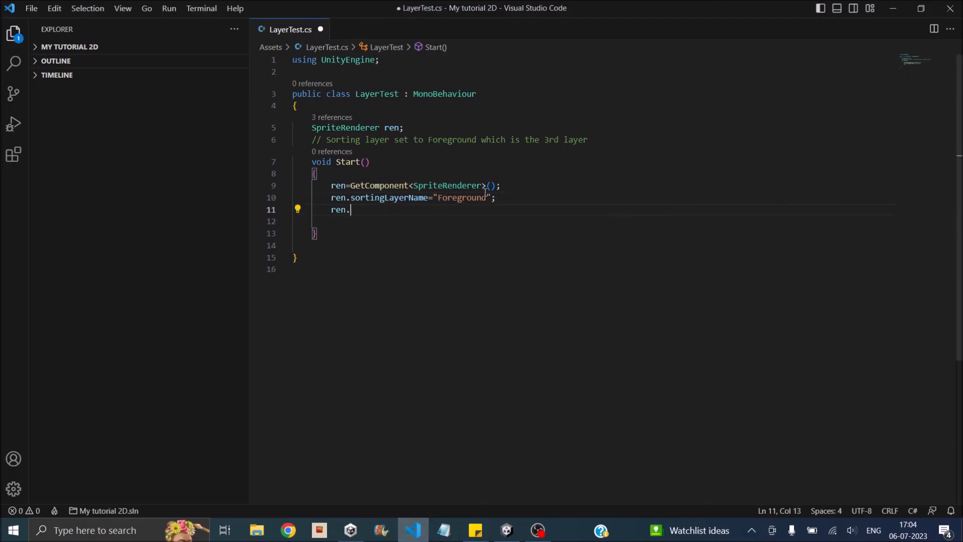
text(order)
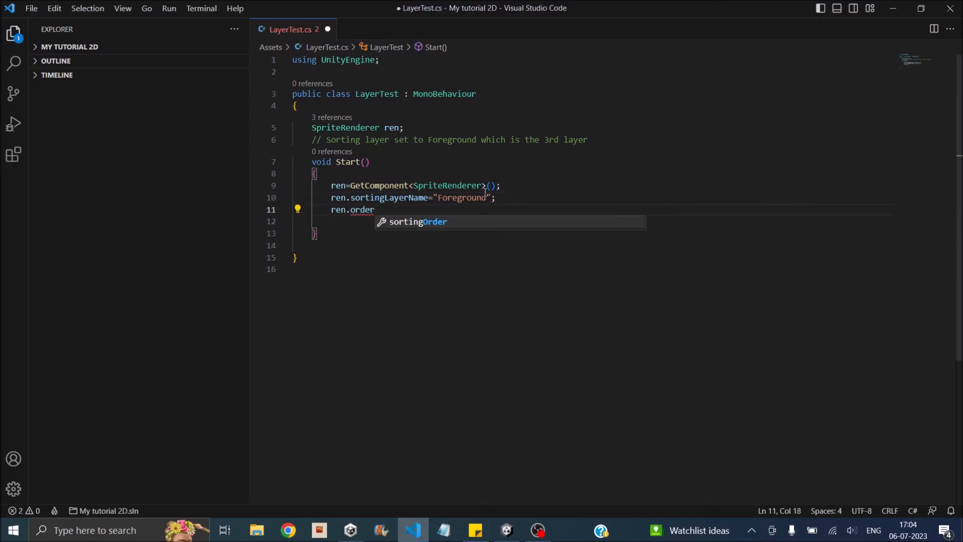
key(Tab)
text(=5;)
key(ctrl+s)
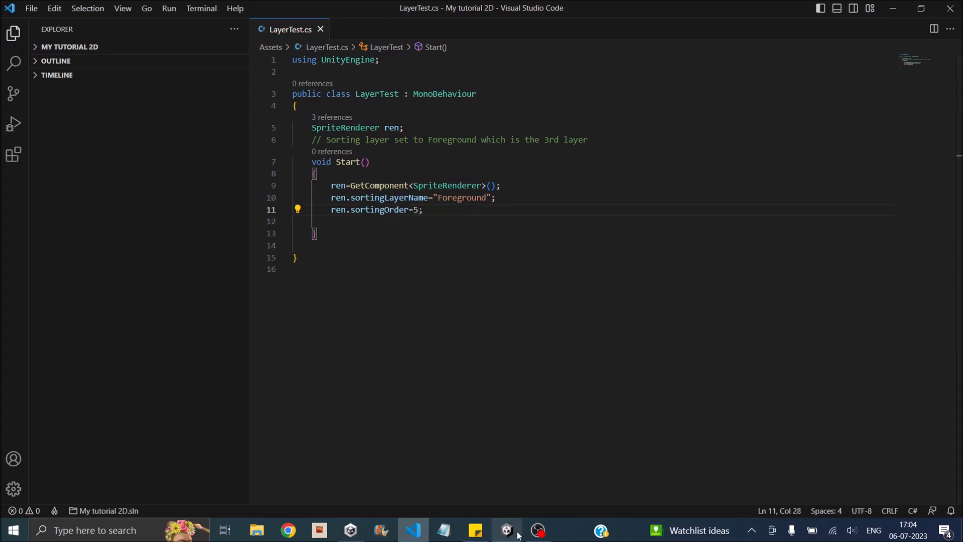
- Return to Unity and test-run the scene to check the background's Order in Layer and how the sprites render
click(515, 534)
click(461, 36)
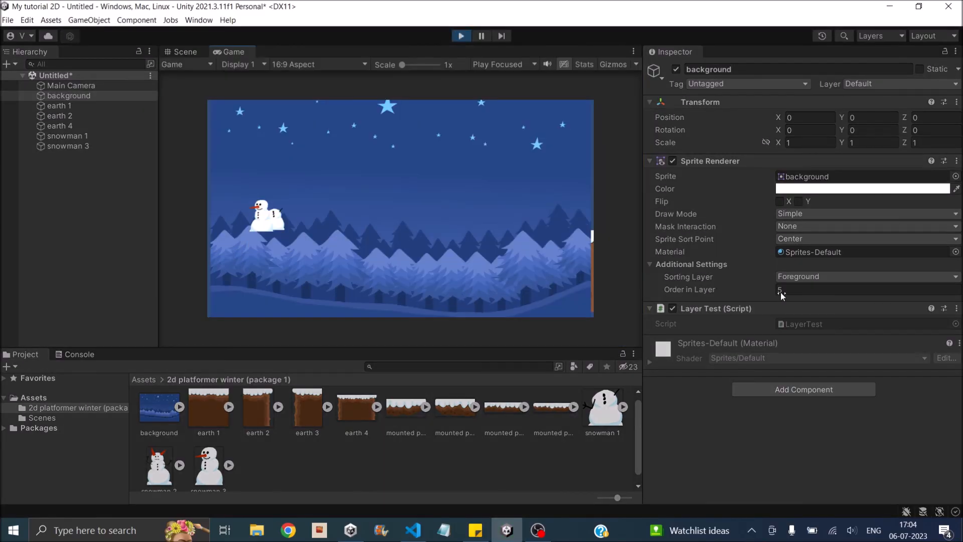
click(461, 36)
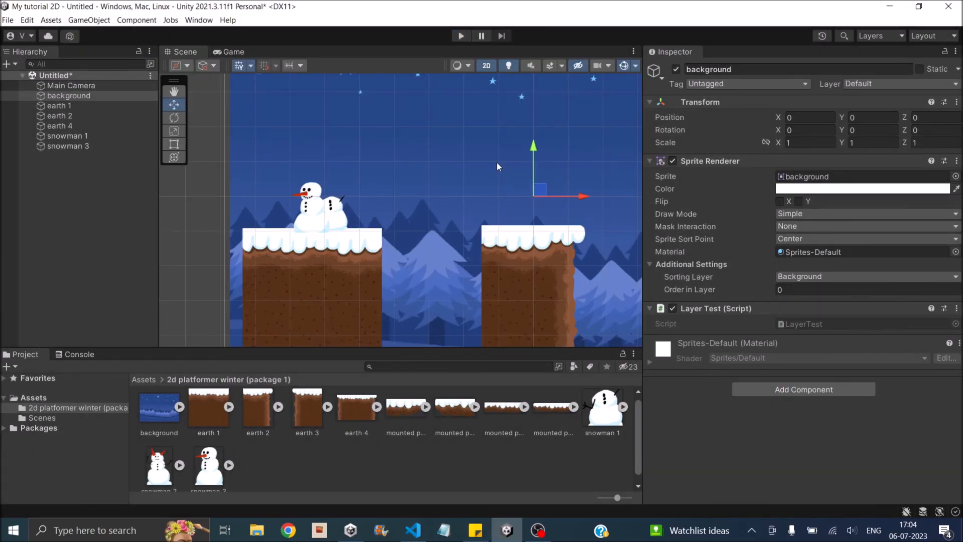